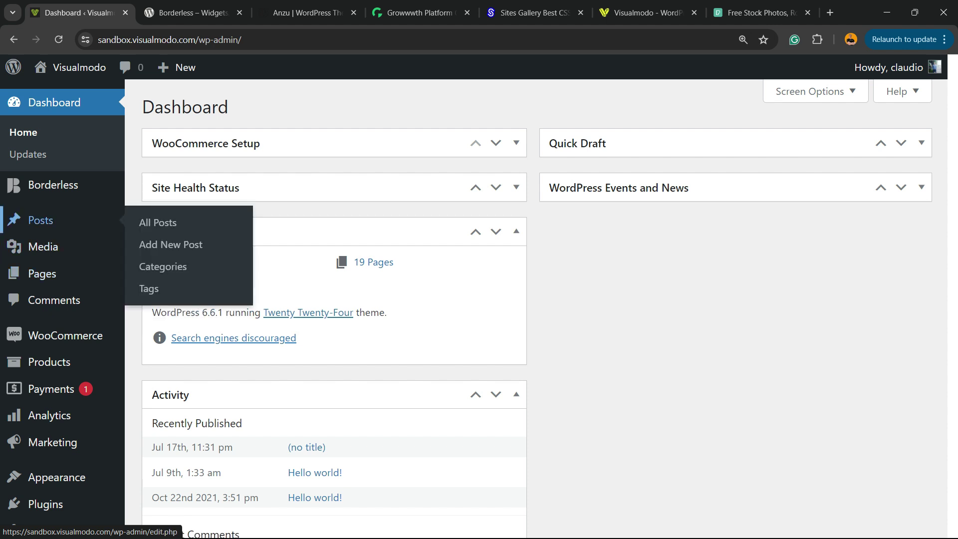
Show the All Posts list with its four posts from the admin sidebar.
{"action": "left_click", "coordinate": [41, 221]}
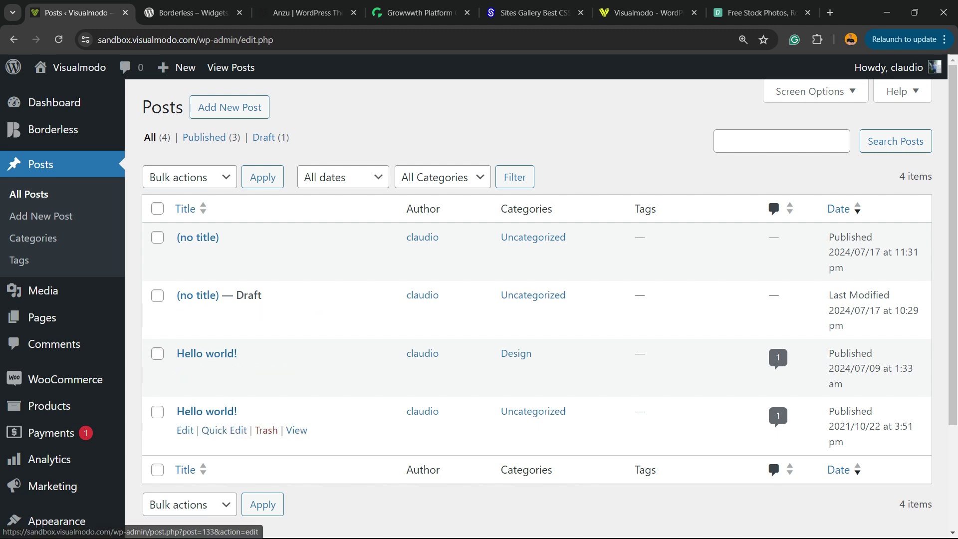
Open the older Hello world! post in the block editor.
{"action": "left_click", "coordinate": [207, 411]}
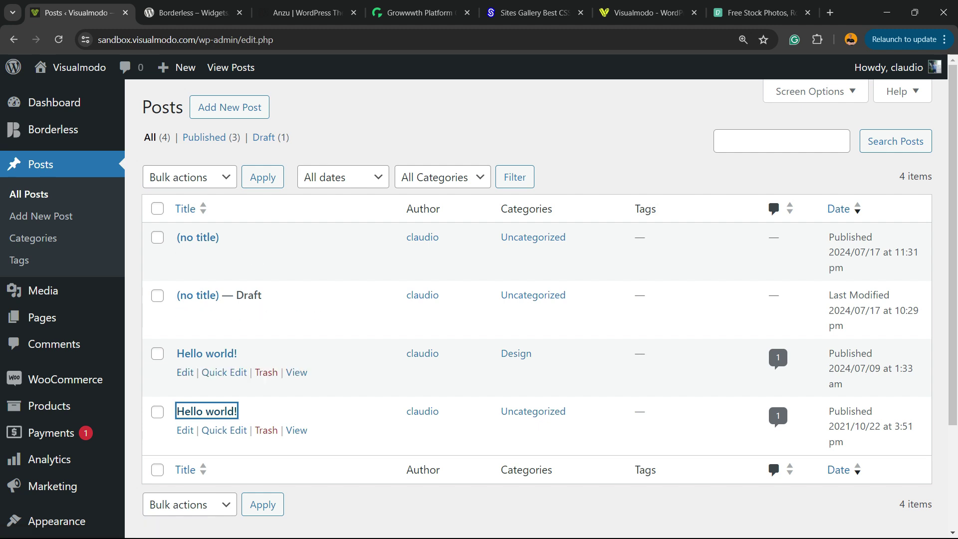
{"action": "left_click", "coordinate": [266, 372]}
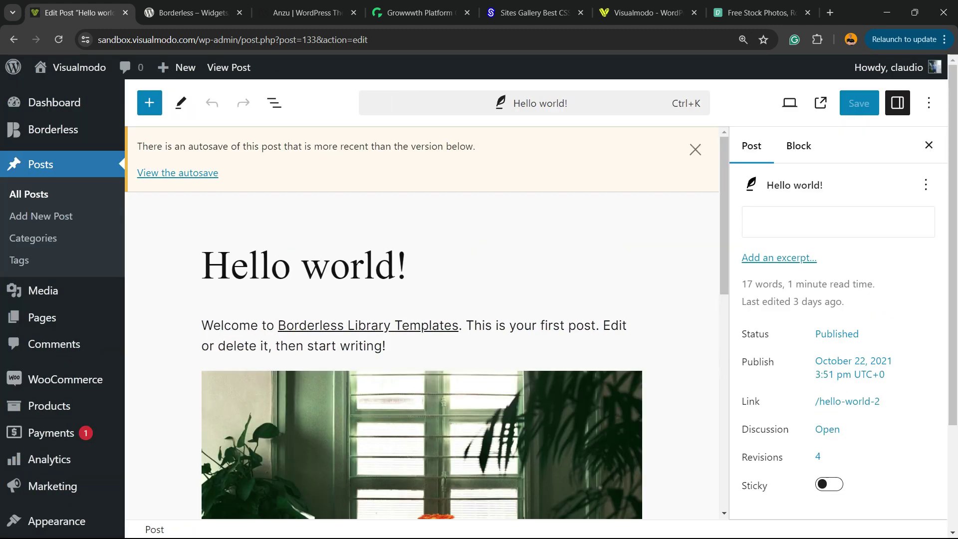
Dismiss the autosave notice and remove the window photo from the post body.
{"action": "left_click", "coordinate": [696, 150]}
{"action": "scroll", "coordinate": [334, 402], "scroll_direction": "down", "scroll_amount": 2}
{"action": "scroll", "coordinate": [333, 402], "scroll_direction": "up", "scroll_amount": 2}
{"action": "left_click", "coordinate": [334, 403]}
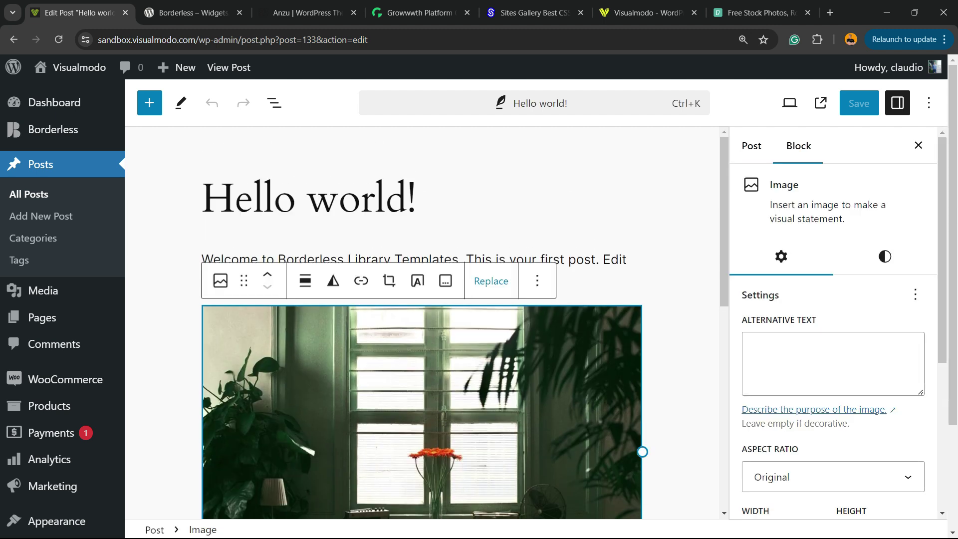
{"action": "key", "text": "Delete"}
{"action": "key", "text": "Return"}
{"action": "key", "text": "Return"}
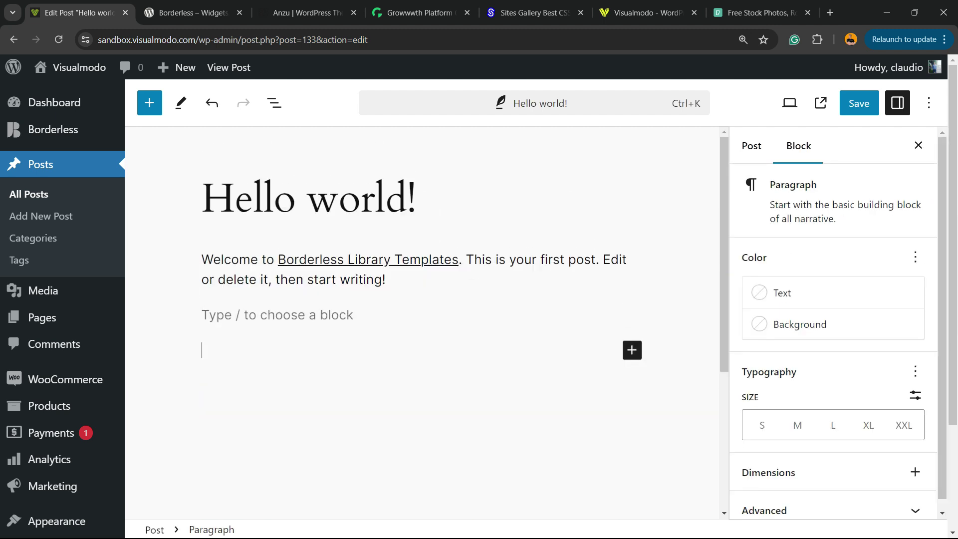
{"action": "key", "text": "BackSpace"}
{"action": "key", "text": "BackSpace"}
Copy the welcome paragraph and paste it into several new paragraphs below the original.
{"action": "key", "text": "ctrl+a"}
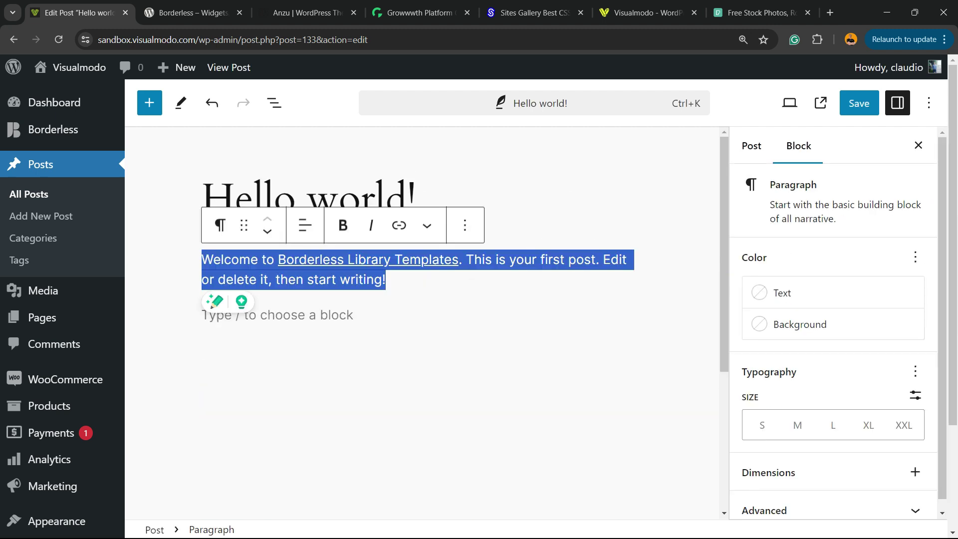
{"action": "key", "text": "ctrl+c"}
{"action": "key", "text": "Down"}
{"action": "key", "text": "ctrl+v"}
{"action": "key", "text": "ctrl+v"}
{"action": "key", "text": "ctrl+v"}
{"action": "key", "text": "ctrl+v"}
{"action": "key", "text": "ctrl+v"}
{"action": "key", "text": "ctrl+v"}
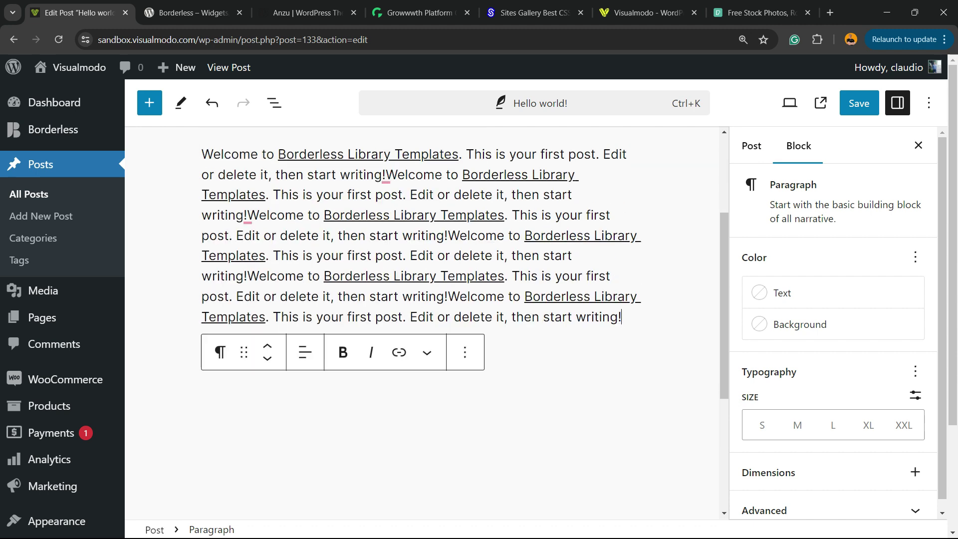
{"action": "key", "text": "ctrl+v"}
{"action": "key", "text": "Return"}
{"action": "key", "text": "ctrl+v"}
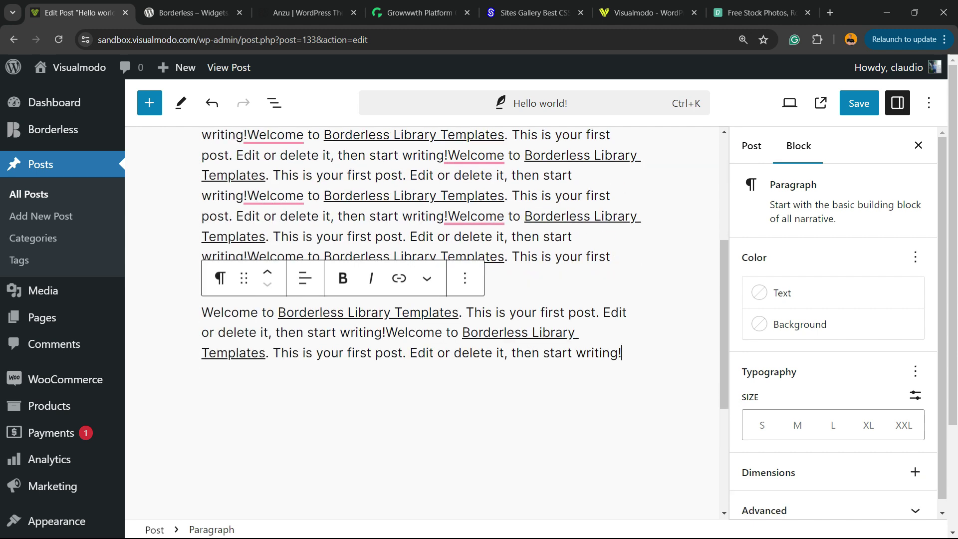
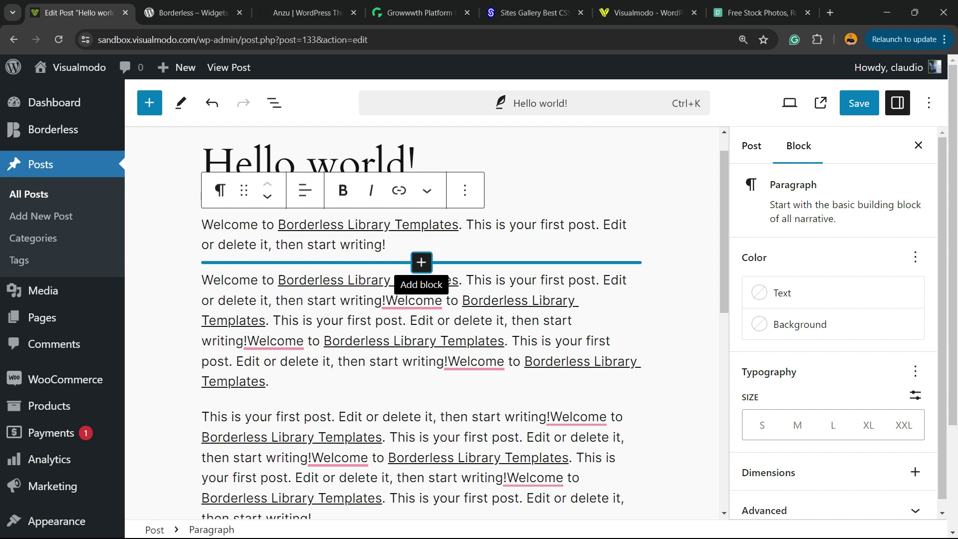
Insert an empty Image block below the first paragraph, then switch to the Pexels tab.
{"action": "left_click", "coordinate": [421, 262]}
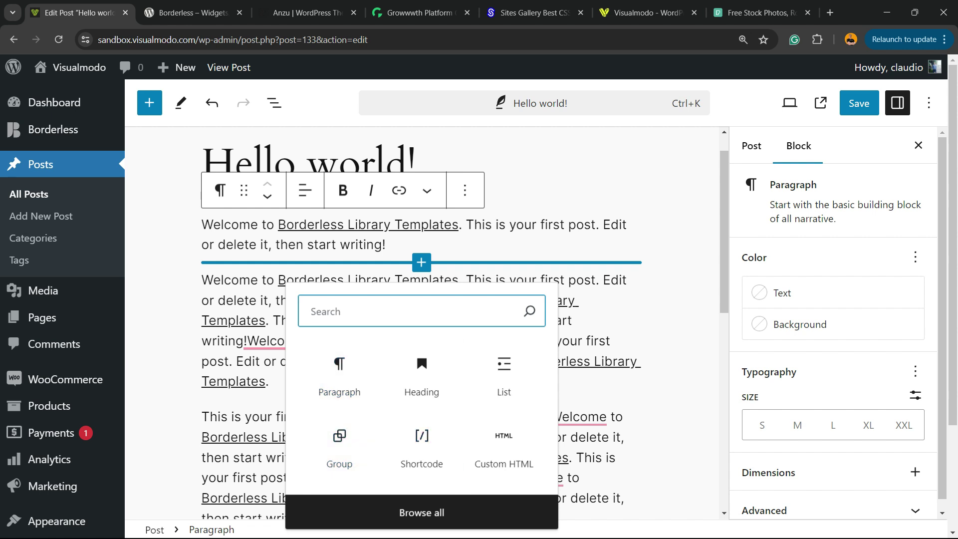
{"action": "type", "text": "i"}
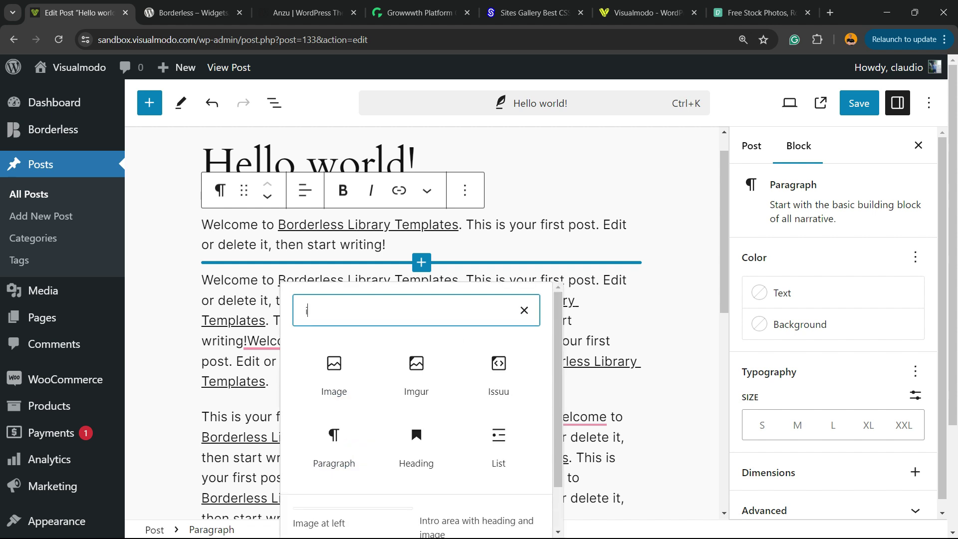
{"action": "type", "text": "ma"}
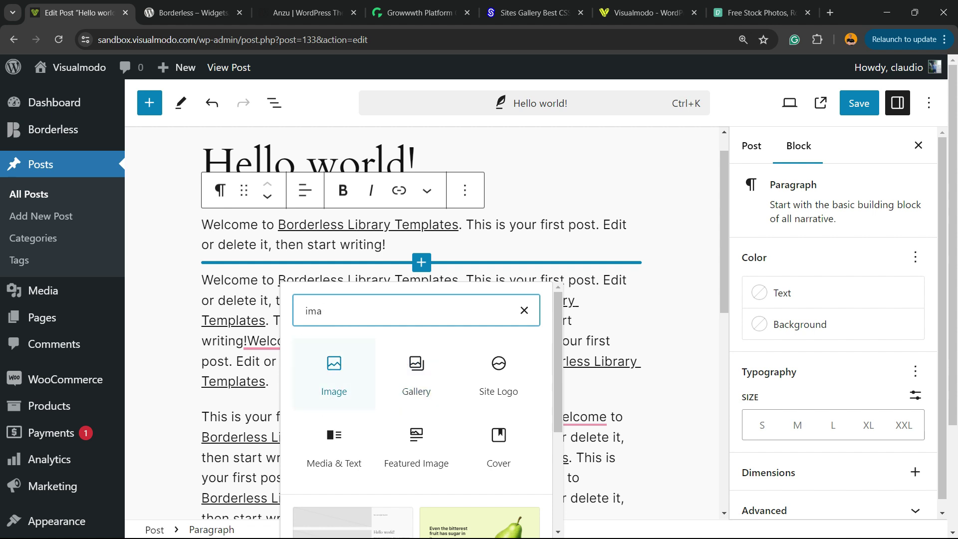
{"action": "left_click", "coordinate": [333, 375]}
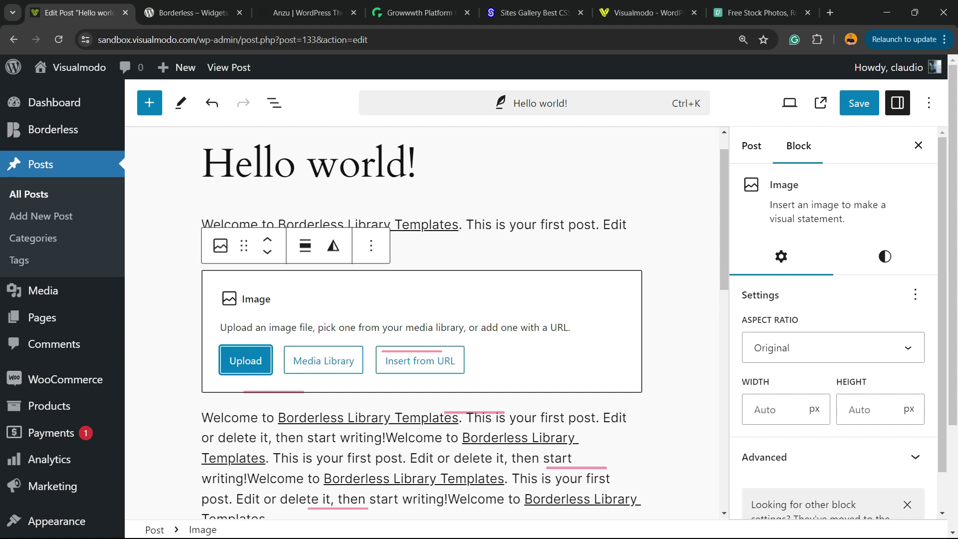
{"action": "left_click", "coordinate": [756, 13]}
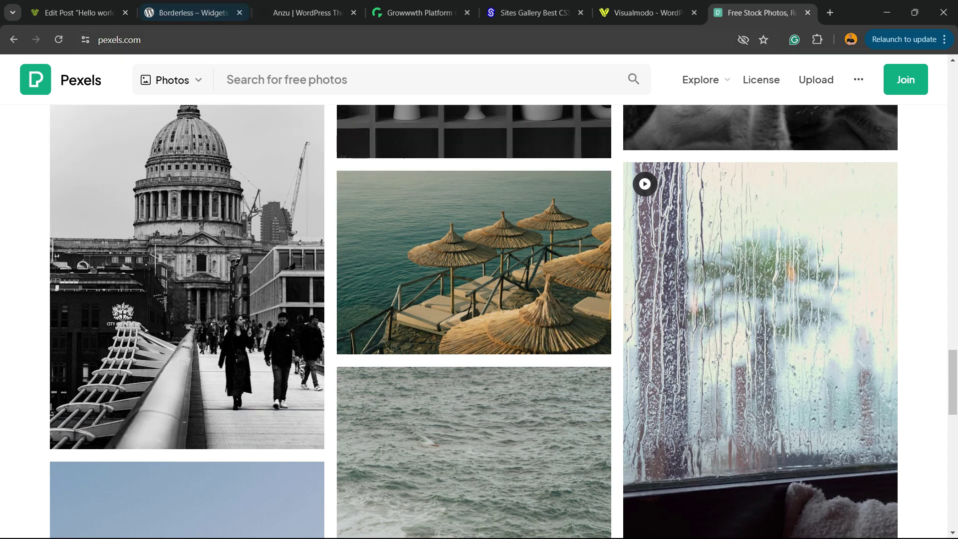
{"action": "scroll", "coordinate": [474, 300], "scroll_direction": "down", "scroll_amount": 2}
{"action": "scroll", "coordinate": [474, 299], "scroll_direction": "up", "scroll_amount": 2}
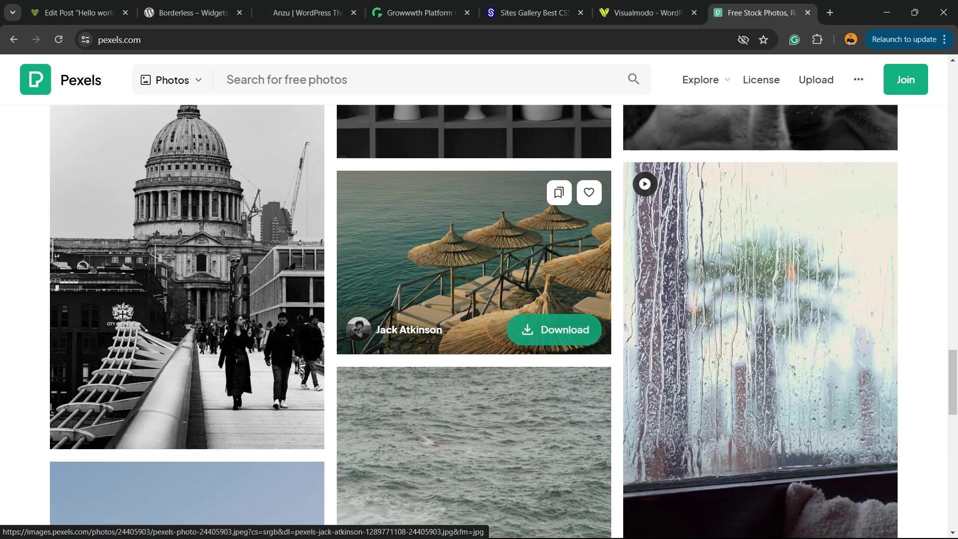
Download the straw-umbrella beach, Istanbul skyline and aerial boat photos from Pexels, dismissing each thank-you popup.
{"action": "left_click", "coordinate": [554, 330]}
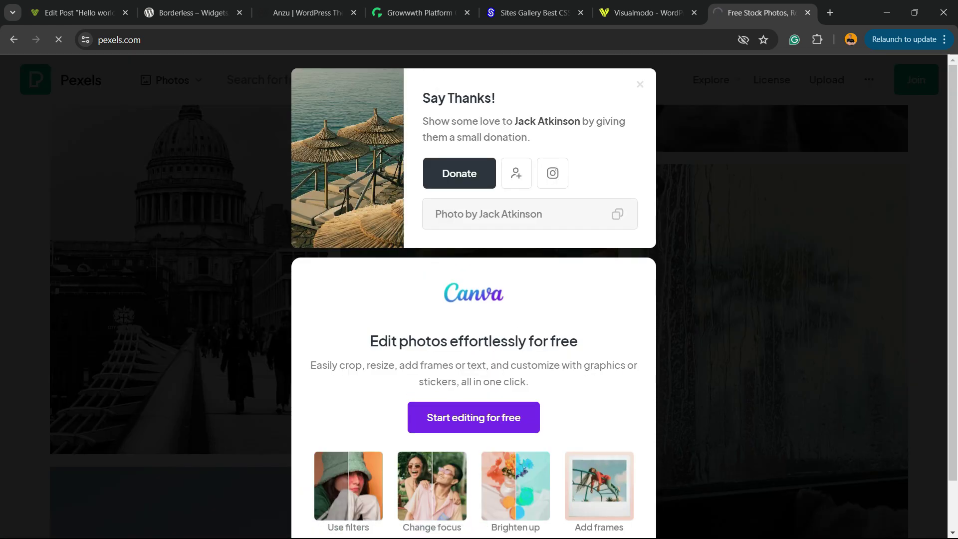
{"action": "key", "text": "Escape"}
{"action": "scroll", "coordinate": [480, 299], "scroll_direction": "down", "scroll_amount": 5}
{"action": "scroll", "coordinate": [479, 299], "scroll_direction": "down", "scroll_amount": 5}
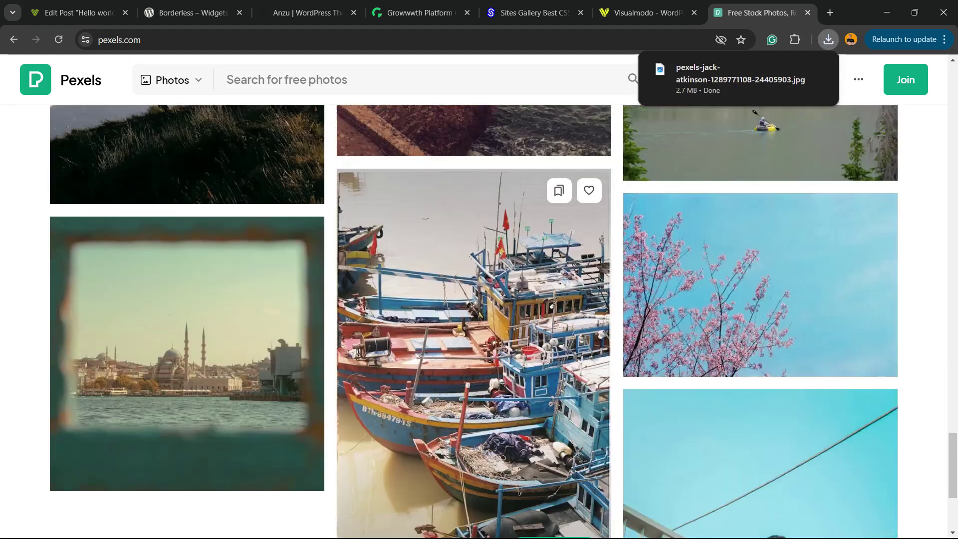
{"action": "scroll", "coordinate": [267, 338], "scroll_direction": "down", "scroll_amount": 2}
{"action": "left_click", "coordinate": [268, 338]}
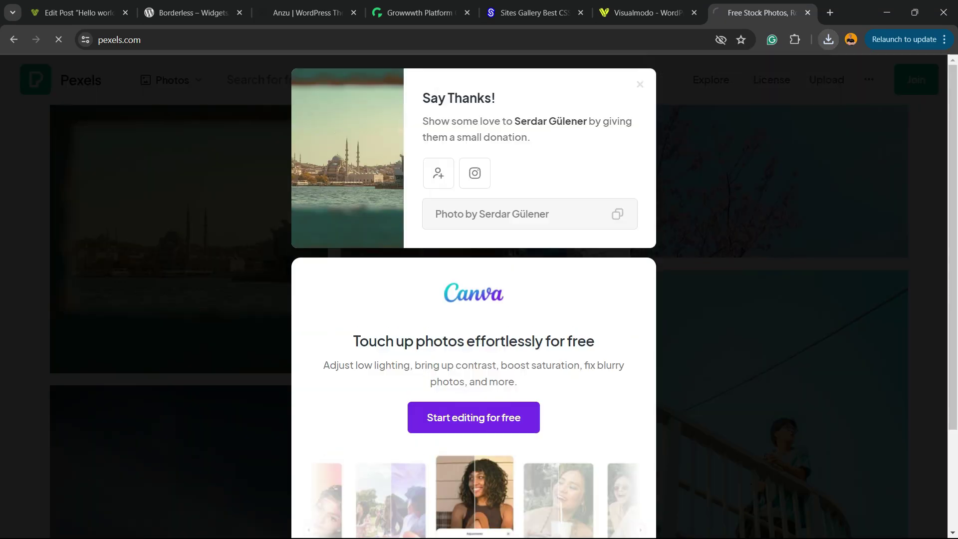
{"action": "key", "text": "Escape"}
{"action": "scroll", "coordinate": [268, 338], "scroll_direction": "down", "scroll_amount": 3}
{"action": "scroll", "coordinate": [268, 338], "scroll_direction": "down", "scroll_amount": 2}
{"action": "scroll", "coordinate": [479, 322], "scroll_direction": "down", "scroll_amount": 1}
{"action": "scroll", "coordinate": [480, 322], "scroll_direction": "up", "scroll_amount": 2}
{"action": "scroll", "coordinate": [479, 322], "scroll_direction": "down", "scroll_amount": 5}
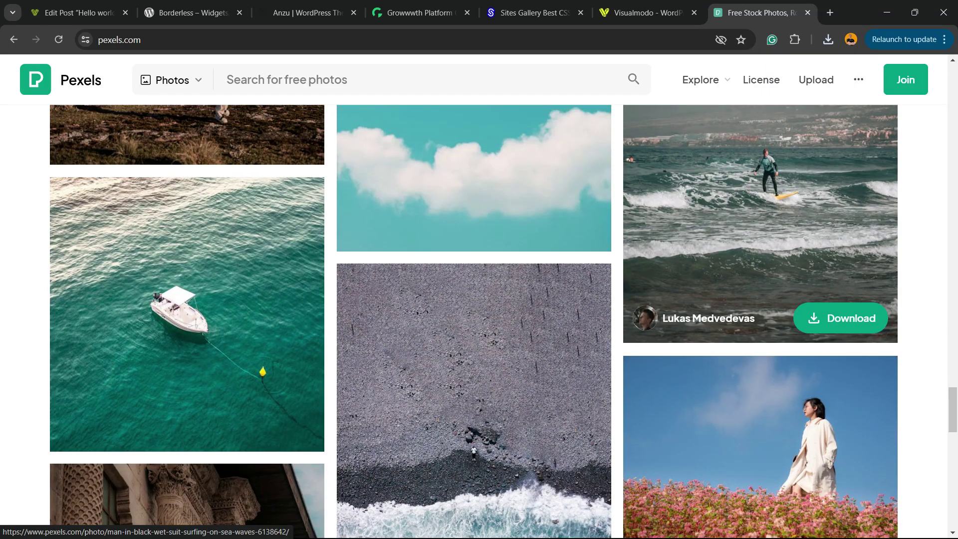
{"action": "scroll", "coordinate": [479, 338], "scroll_direction": "down", "scroll_amount": 2}
{"action": "scroll", "coordinate": [300, 360], "scroll_direction": "up", "scroll_amount": 2}
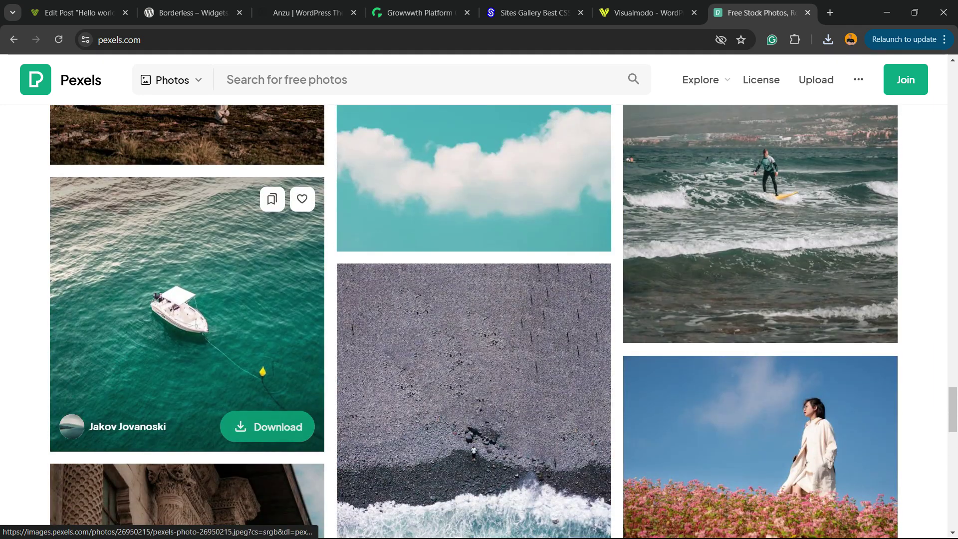
{"action": "left_click", "coordinate": [267, 428]}
{"action": "key", "text": "Escape"}
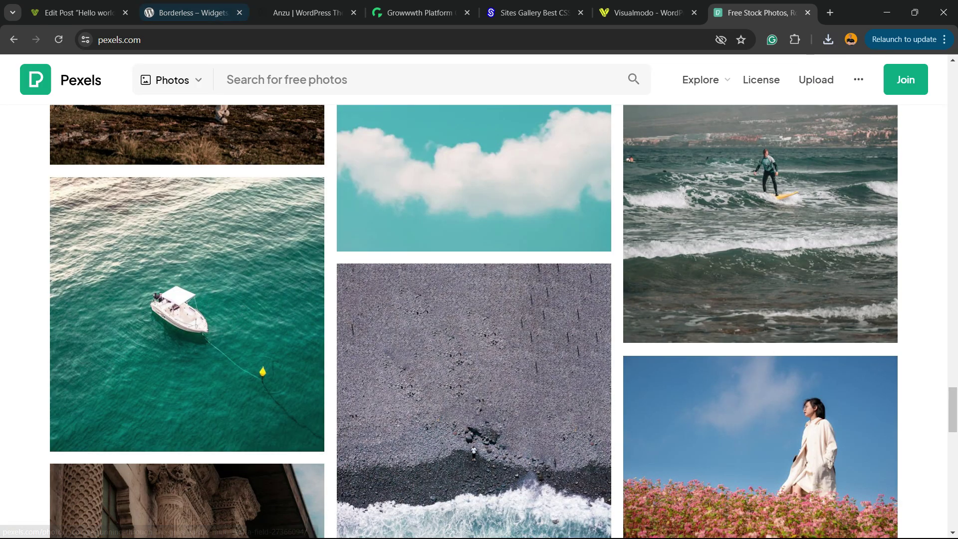
Back in the post editor, upload the downloaded pexels-jakov-jovanoski boat photo into the image block.
{"action": "left_click", "coordinate": [188, 12]}
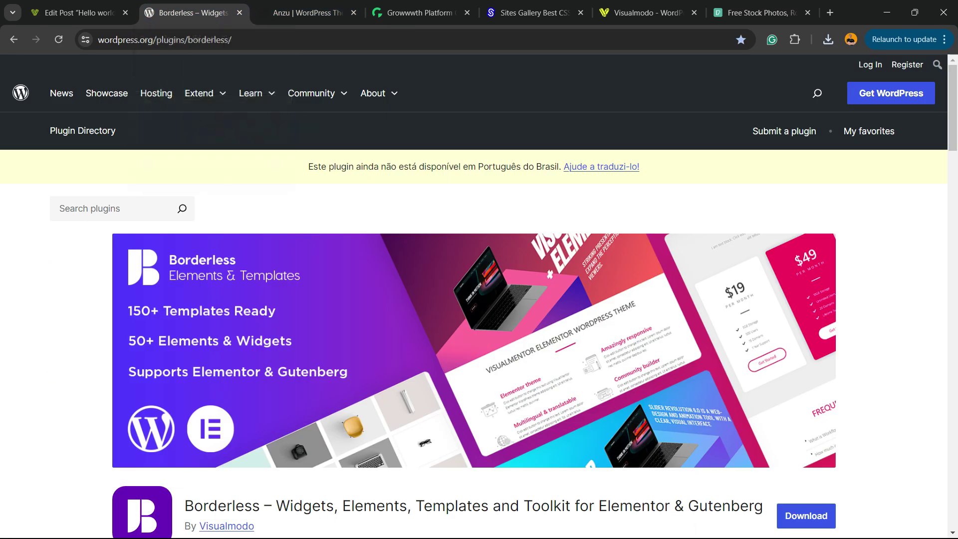
{"action": "key", "text": "ctrl+shift+Tab"}
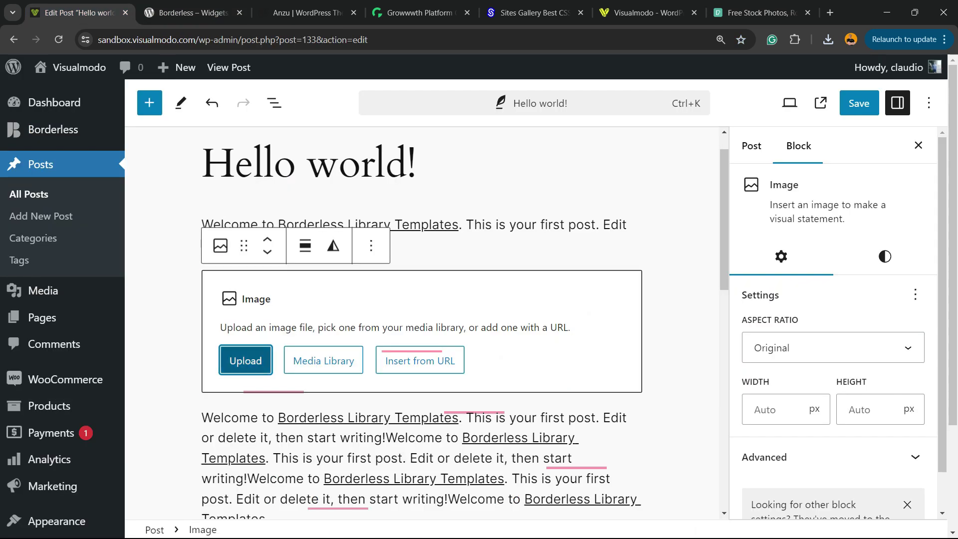
{"action": "left_click", "coordinate": [259, 362]}
{"action": "scroll", "coordinate": [259, 326], "scroll_direction": "down", "scroll_amount": 1}
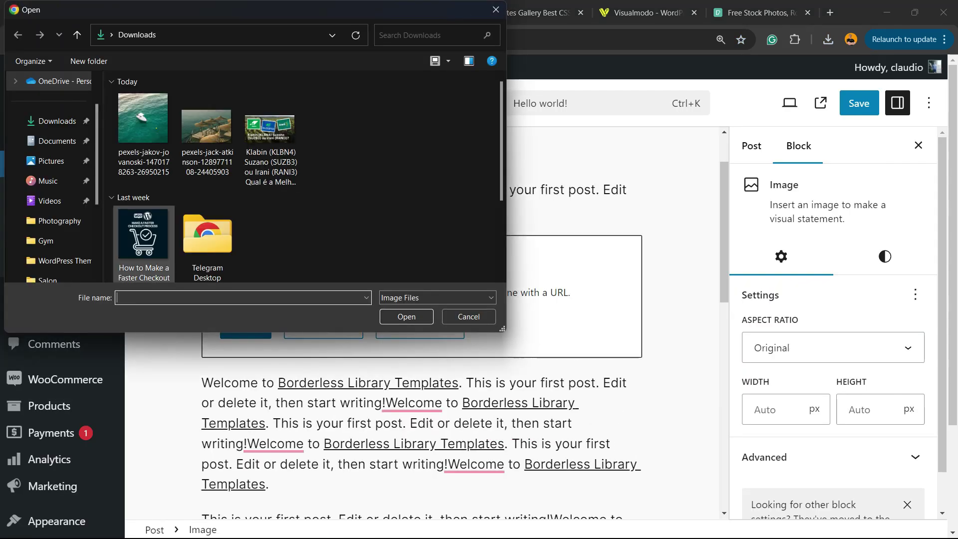
{"action": "left_click", "coordinate": [143, 120]}
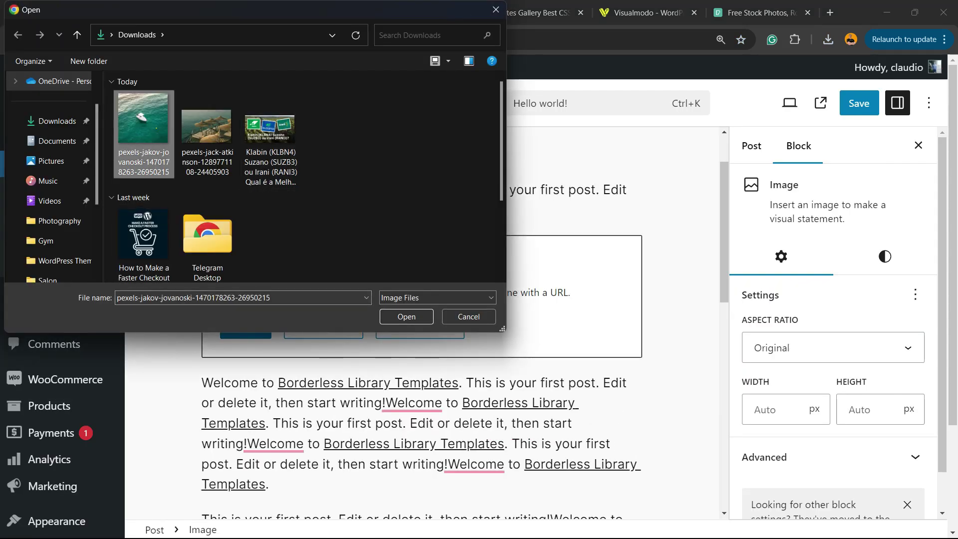
{"action": "left_click", "coordinate": [407, 317]}
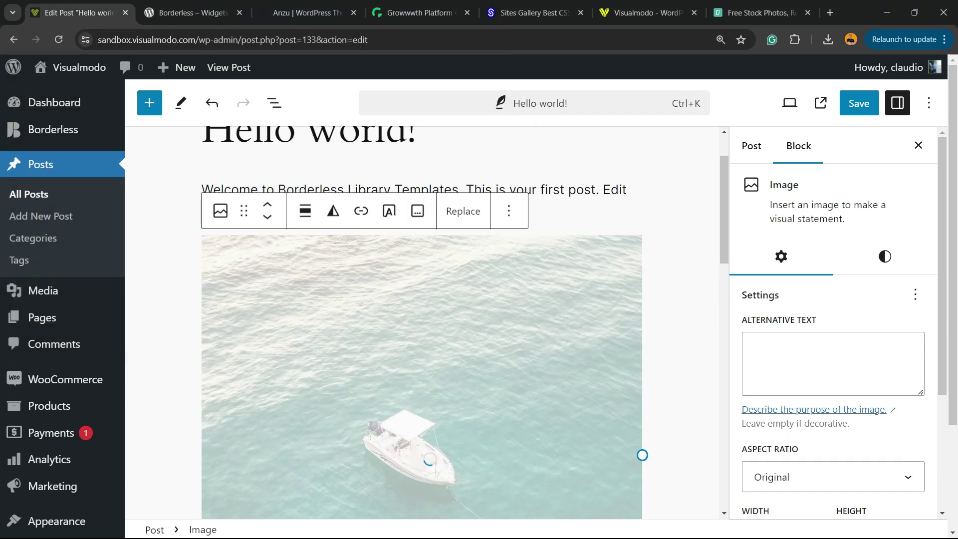
{"action": "scroll", "coordinate": [423, 323], "scroll_direction": "down", "scroll_amount": 1}
{"action": "scroll", "coordinate": [424, 322], "scroll_direction": "down", "scroll_amount": 4}
{"action": "scroll", "coordinate": [424, 321], "scroll_direction": "up", "scroll_amount": 3}
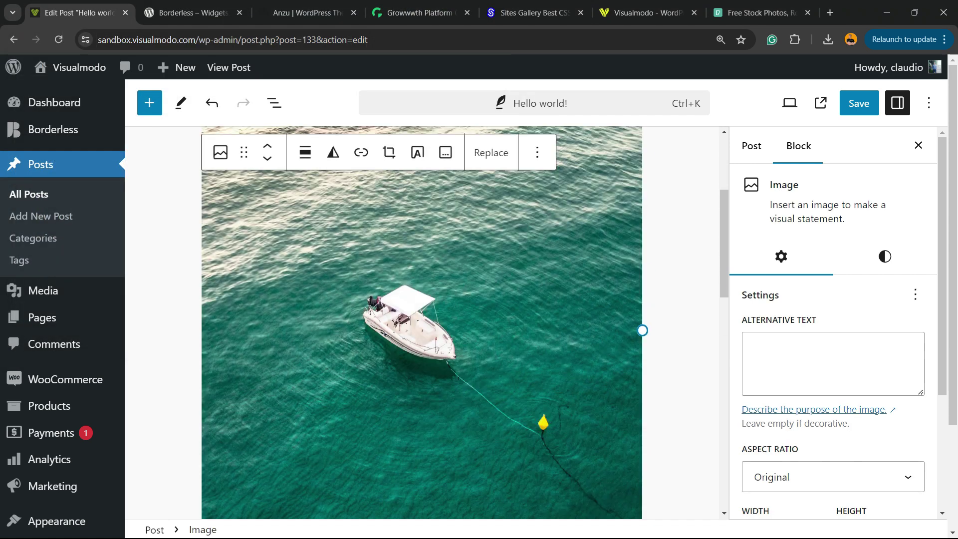
{"action": "scroll", "coordinate": [422, 322], "scroll_direction": "down", "scroll_amount": 1}
{"action": "scroll", "coordinate": [421, 322], "scroll_direction": "down", "scroll_amount": 5}
{"action": "scroll", "coordinate": [422, 322], "scroll_direction": "down", "scroll_amount": 2}
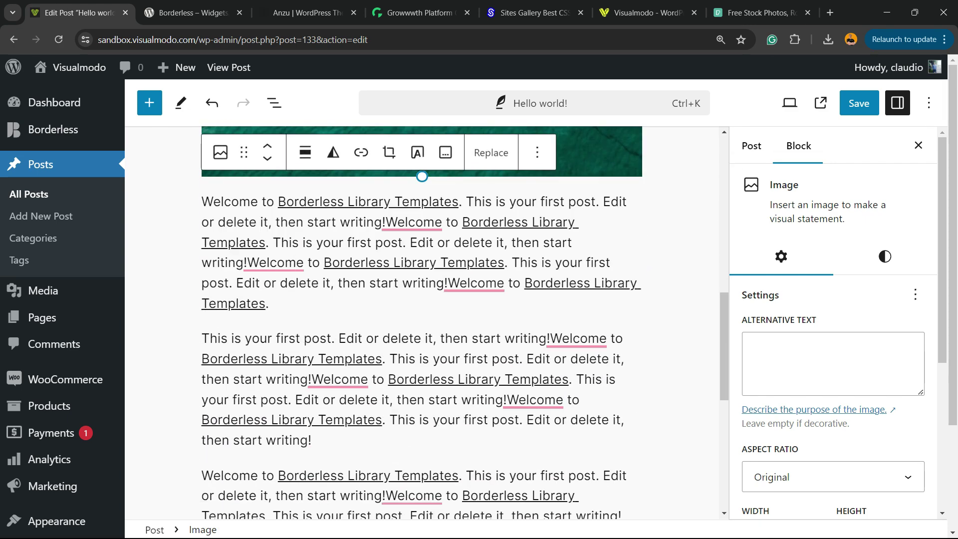
Resize the boat image to about half width and try left and centre alignments.
{"action": "left_click", "coordinate": [273, 304]}
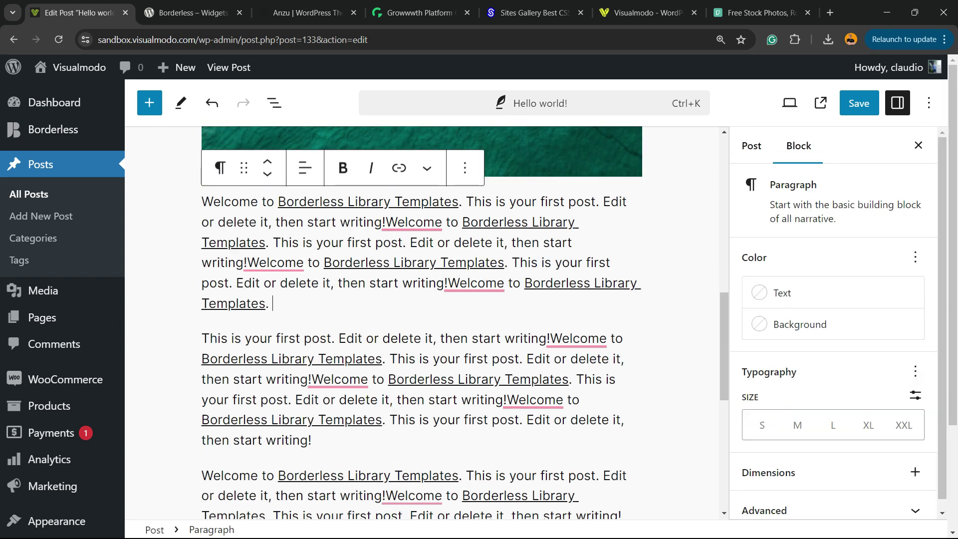
{"action": "scroll", "coordinate": [421, 322], "scroll_direction": "up", "scroll_amount": 4}
{"action": "left_click", "coordinate": [421, 322]}
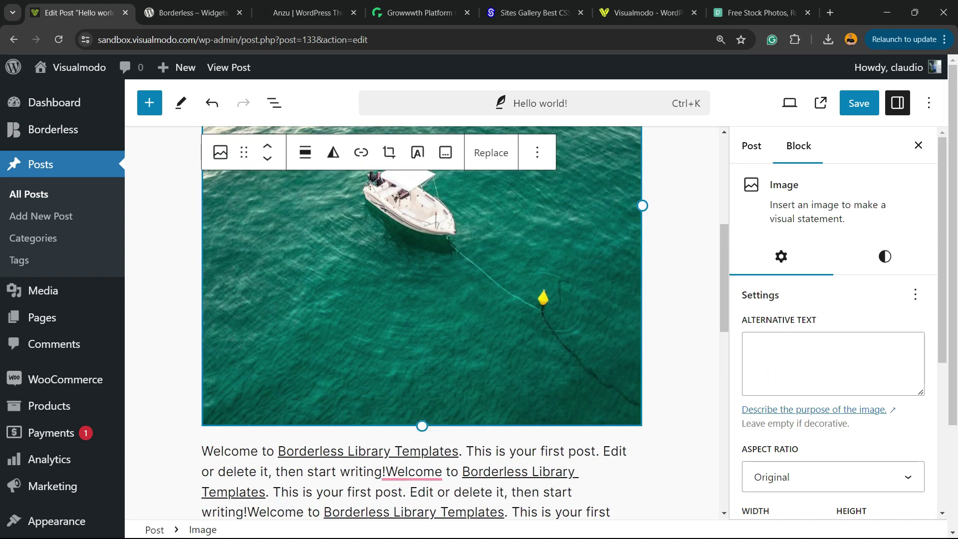
{"action": "left_click_drag", "start_coordinate": [422, 426], "coordinate": [330, 242]}
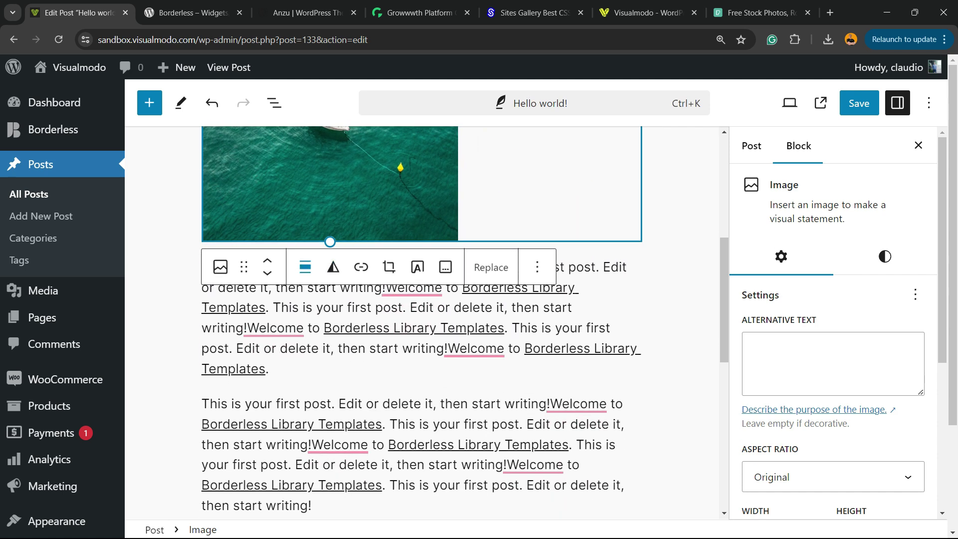
{"action": "left_click", "coordinate": [305, 267]}
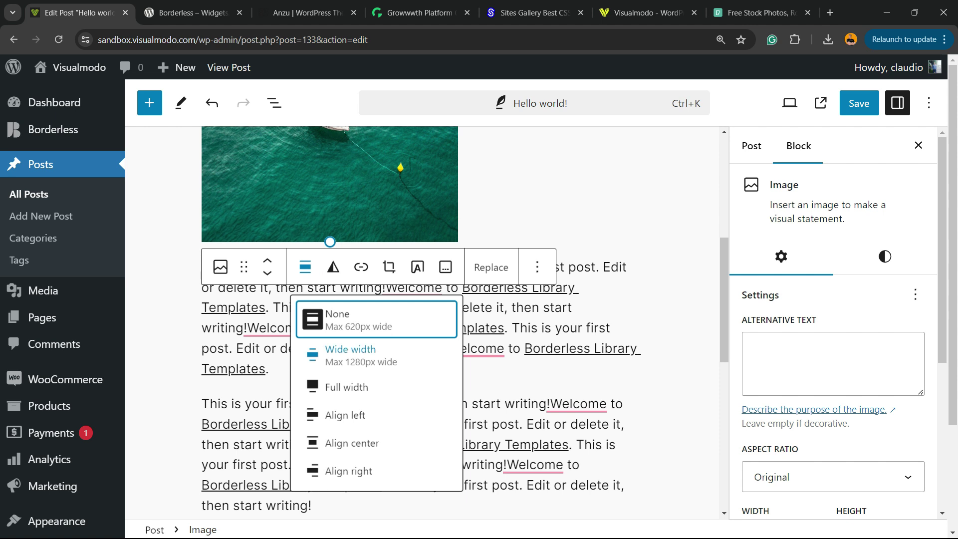
{"action": "left_click", "coordinate": [345, 414]}
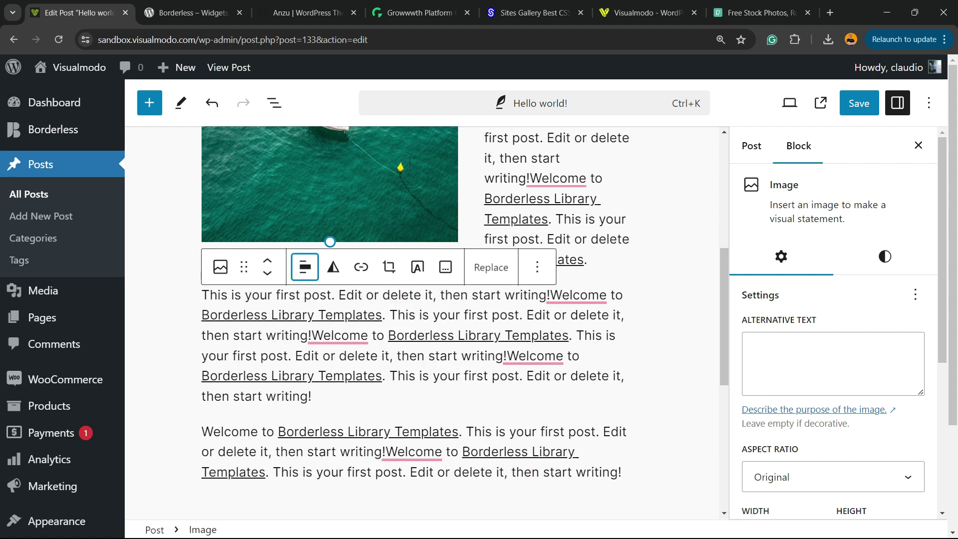
{"action": "left_click", "coordinate": [305, 268]}
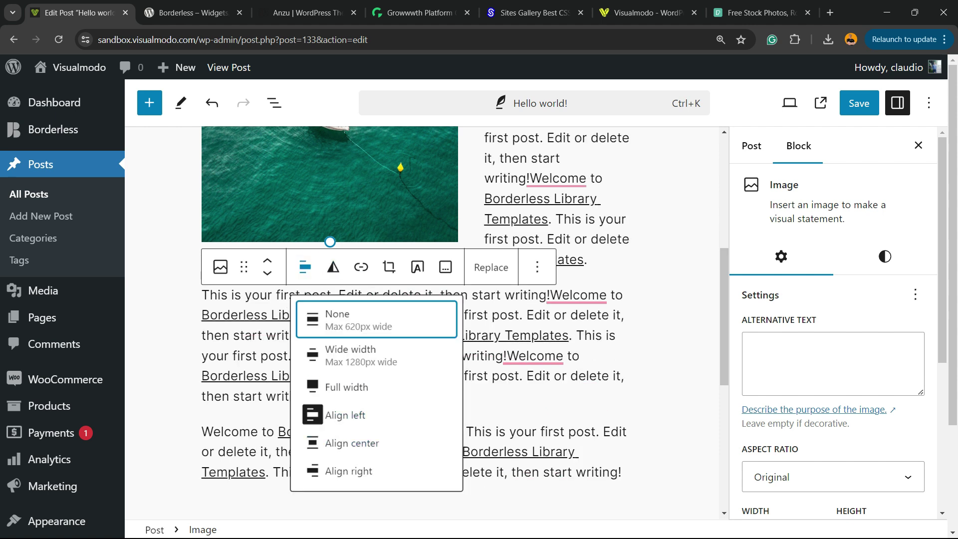
{"action": "left_click", "coordinate": [337, 441]}
Try right alignment with a larger image, then set it to span the full content width.
{"action": "left_click", "coordinate": [397, 268]}
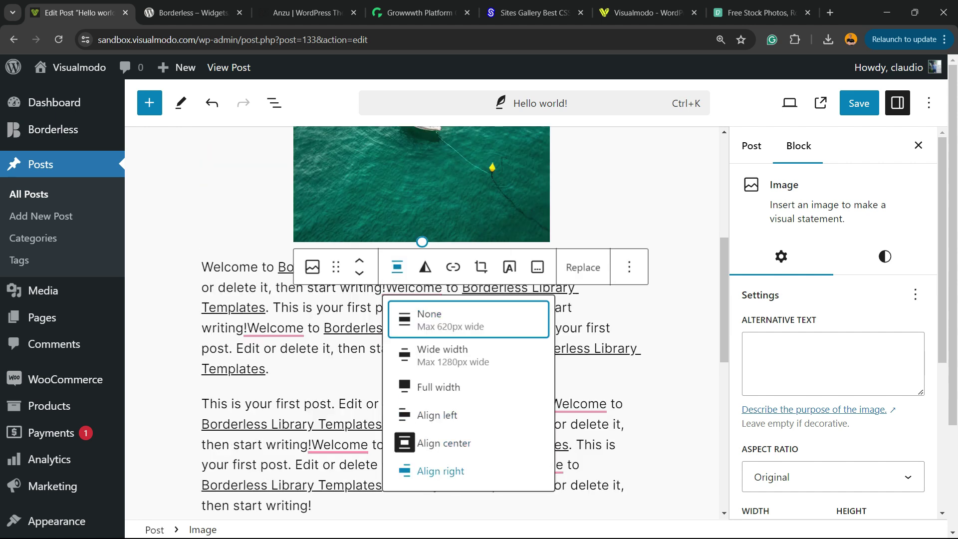
{"action": "left_click", "coordinate": [438, 470]}
{"action": "scroll", "coordinate": [421, 322], "scroll_direction": "up", "scroll_amount": 2}
{"action": "scroll", "coordinate": [421, 322], "scroll_direction": "up", "scroll_amount": 3}
{"action": "scroll", "coordinate": [422, 322], "scroll_direction": "down", "scroll_amount": 2}
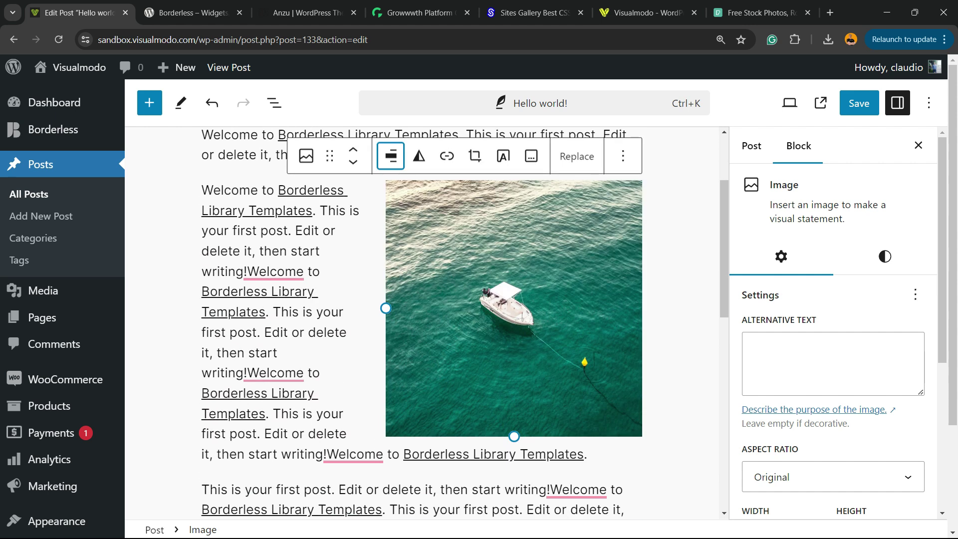
{"action": "left_click_drag", "start_coordinate": [513, 436], "coordinate": [471, 518]}
{"action": "left_click", "coordinate": [403, 156]}
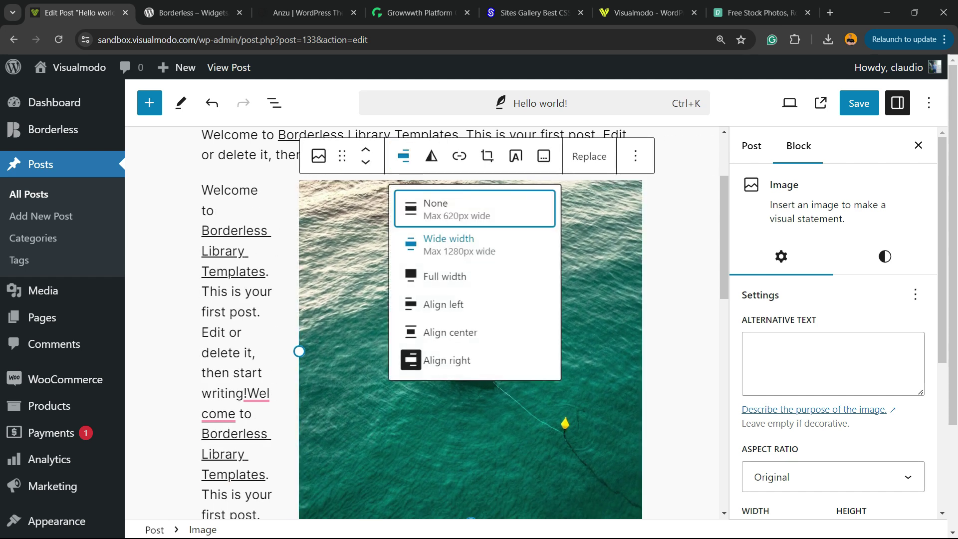
{"action": "key", "text": "Down"}
{"action": "key", "text": "Return"}
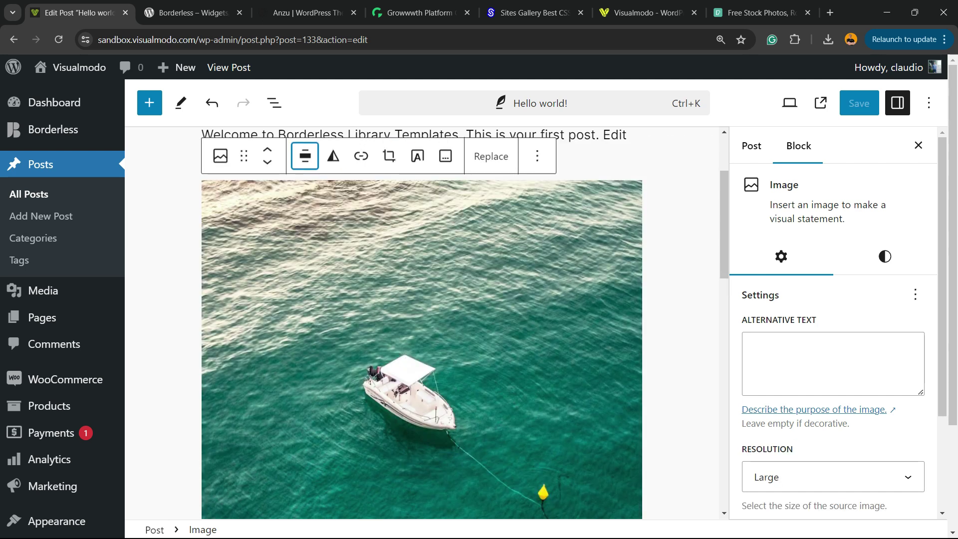
{"action": "scroll", "coordinate": [422, 322], "scroll_direction": "down", "scroll_amount": 4}
{"action": "scroll", "coordinate": [421, 322], "scroll_direction": "up", "scroll_amount": 2}
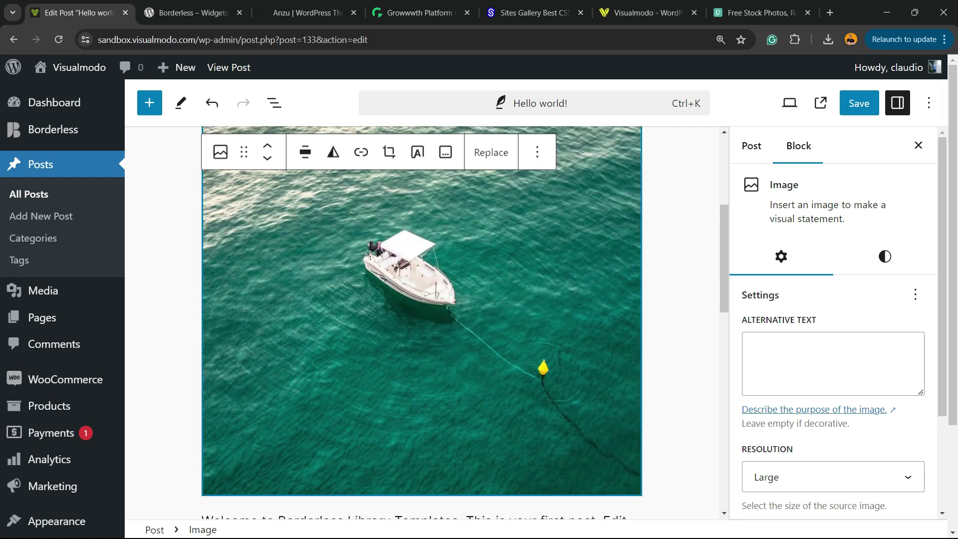
{"action": "scroll", "coordinate": [418, 288], "scroll_direction": "up", "scroll_amount": 2}
{"action": "scroll", "coordinate": [418, 288], "scroll_direction": "up", "scroll_amount": 1}
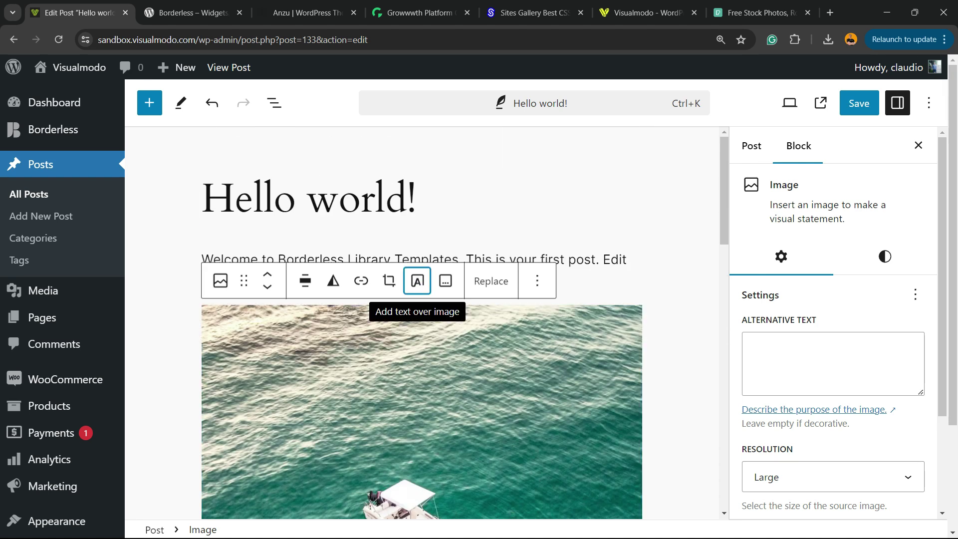
Try the cover conversion and duotone presets, revert both, and add the caption '4f34f234f234f 432fd34'.
{"action": "left_click", "coordinate": [418, 281]}
{"action": "key", "text": "ctrl+z"}
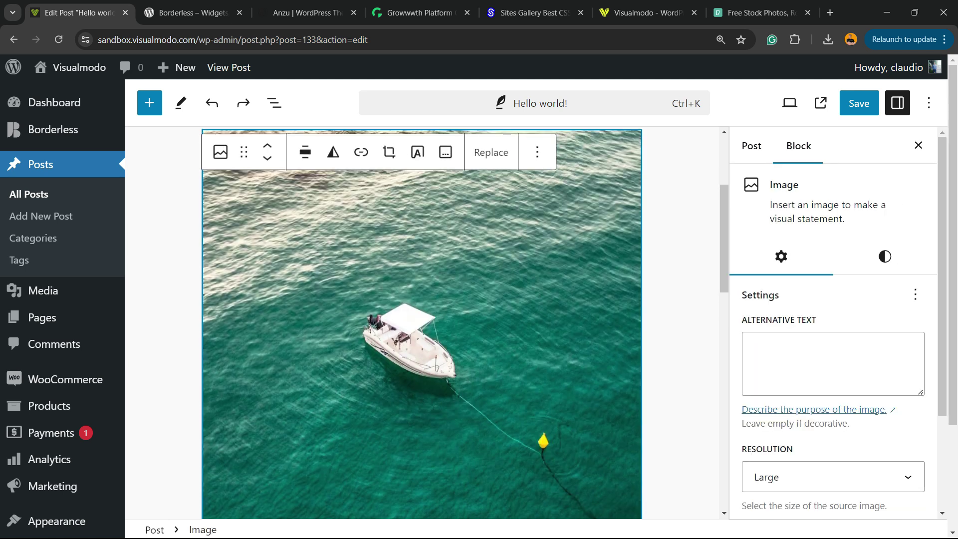
{"action": "scroll", "coordinate": [422, 322], "scroll_direction": "up", "scroll_amount": 1}
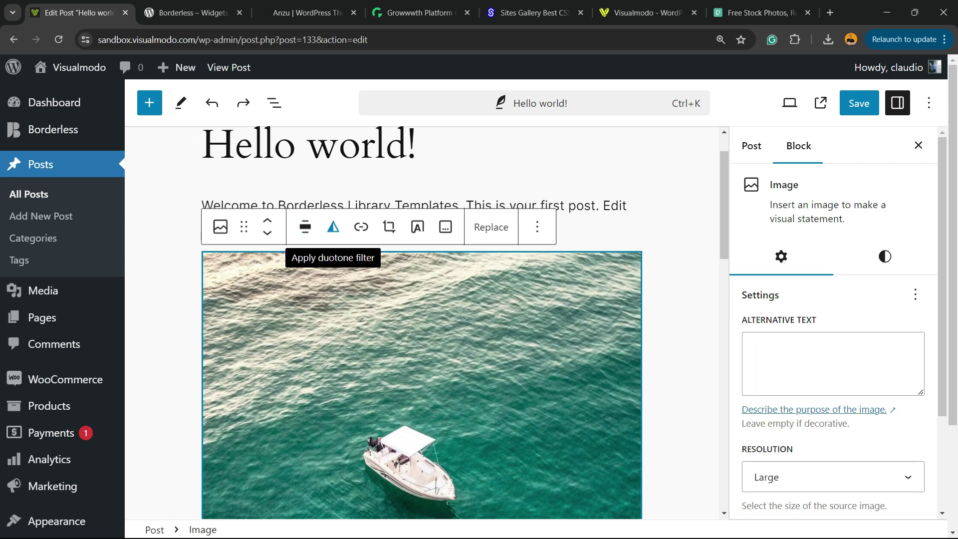
{"action": "left_click", "coordinate": [334, 227]}
{"action": "left_click", "coordinate": [436, 347]}
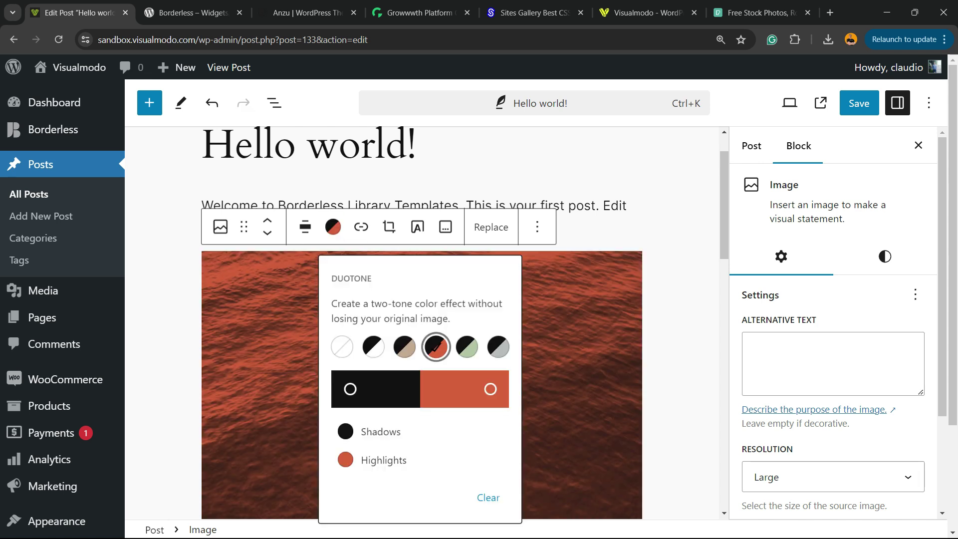
{"action": "left_click", "coordinate": [498, 347]}
{"action": "left_click", "coordinate": [343, 347]}
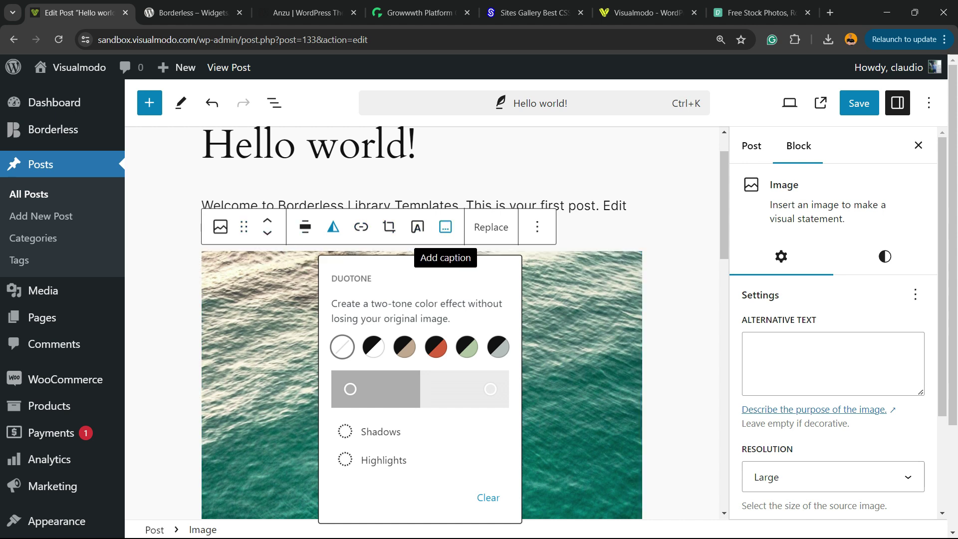
{"action": "left_click", "coordinate": [446, 227]}
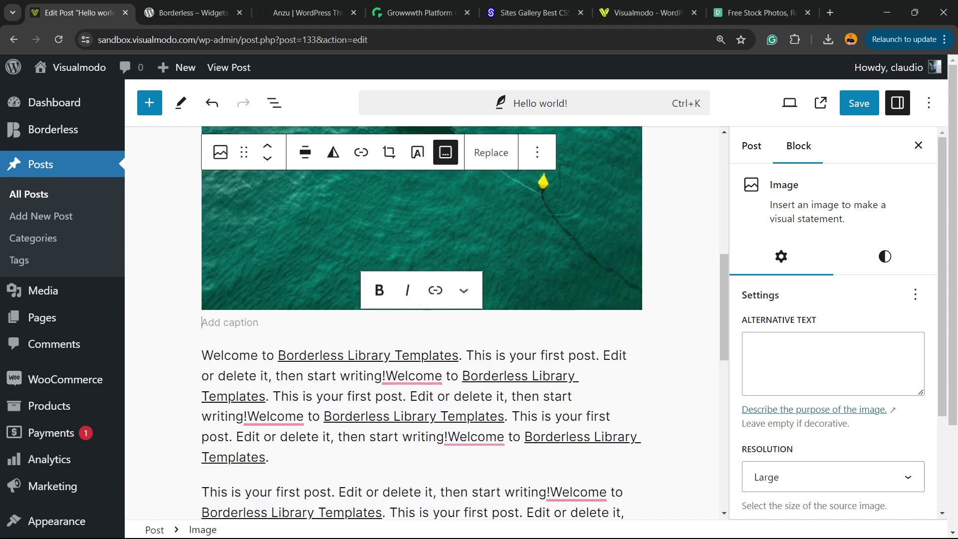
{"action": "type", "text": "4f34f234f234f 432fd34"}
{"action": "scroll", "coordinate": [421, 322], "scroll_direction": "up", "scroll_amount": 2}
{"action": "scroll", "coordinate": [422, 321], "scroll_direction": "up", "scroll_amount": 1}
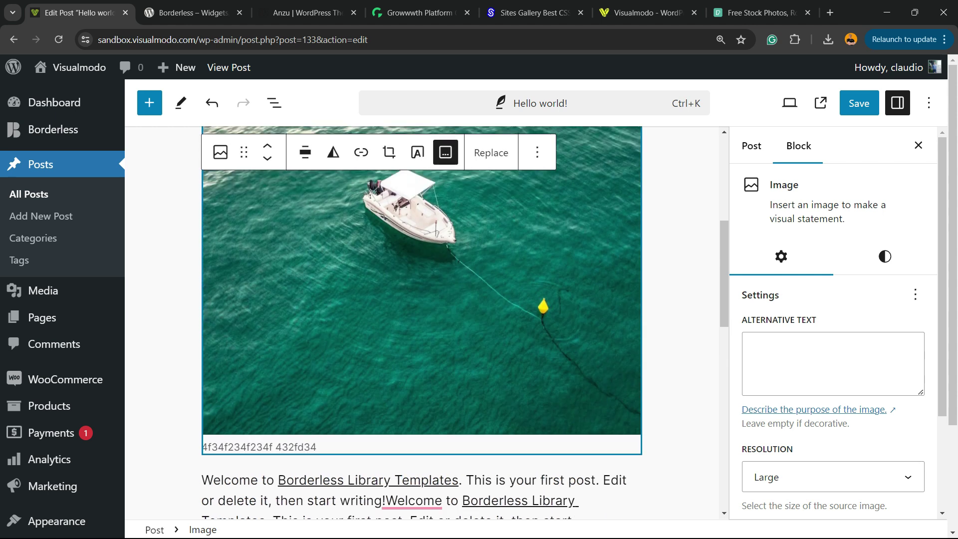
Enter alternative text 'frefer rdwrd' and cycle the resolution through Thumbnail and Medium.
{"action": "key", "text": "ctrl+plus"}
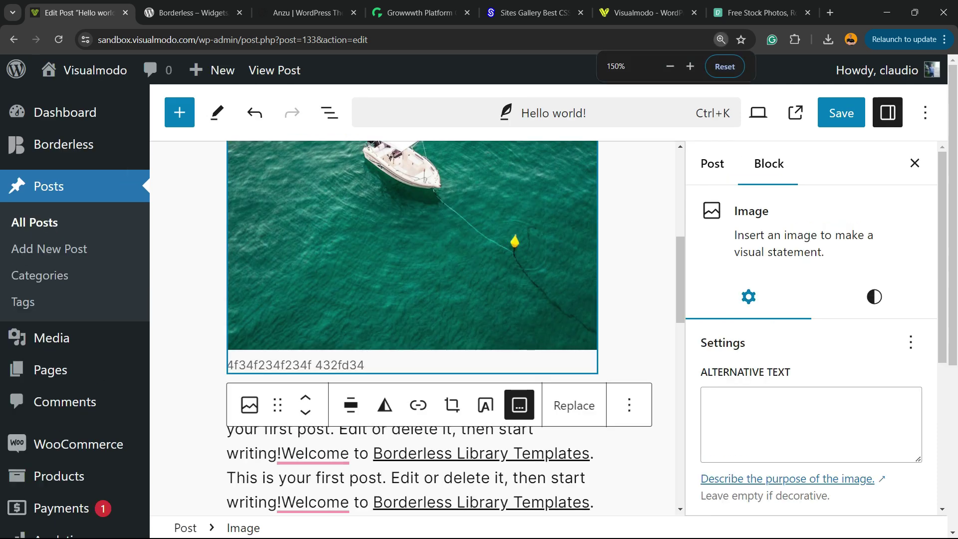
{"action": "key", "text": "ctrl+plus"}
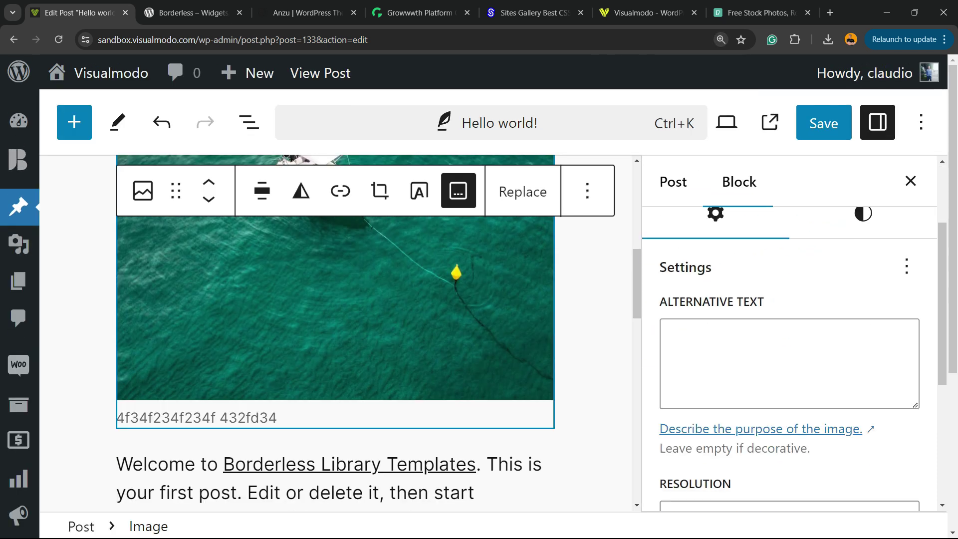
{"action": "left_click", "coordinate": [789, 364]}
{"action": "type", "text": "efer rdwrd"}
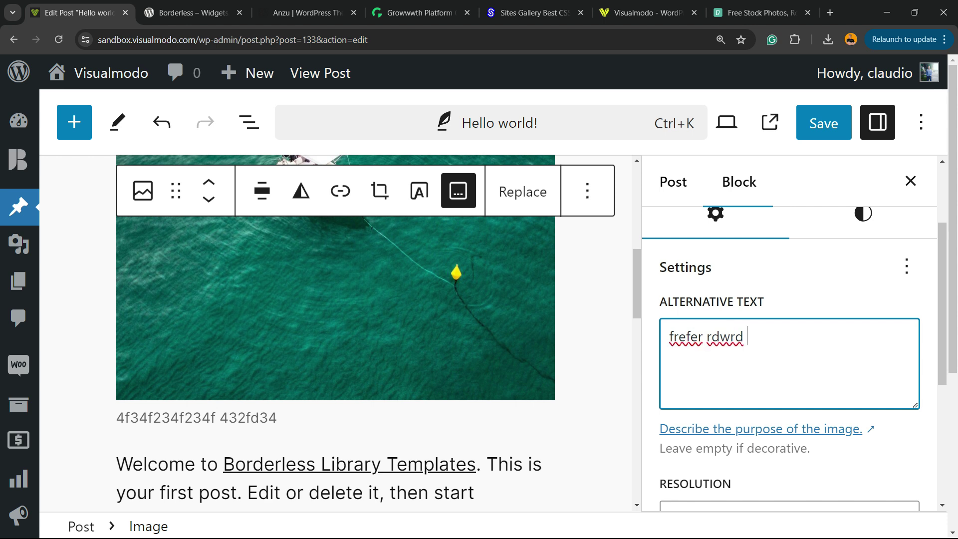
{"action": "scroll", "coordinate": [790, 356], "scroll_direction": "down", "scroll_amount": 3}
{"action": "left_click", "coordinate": [789, 398]}
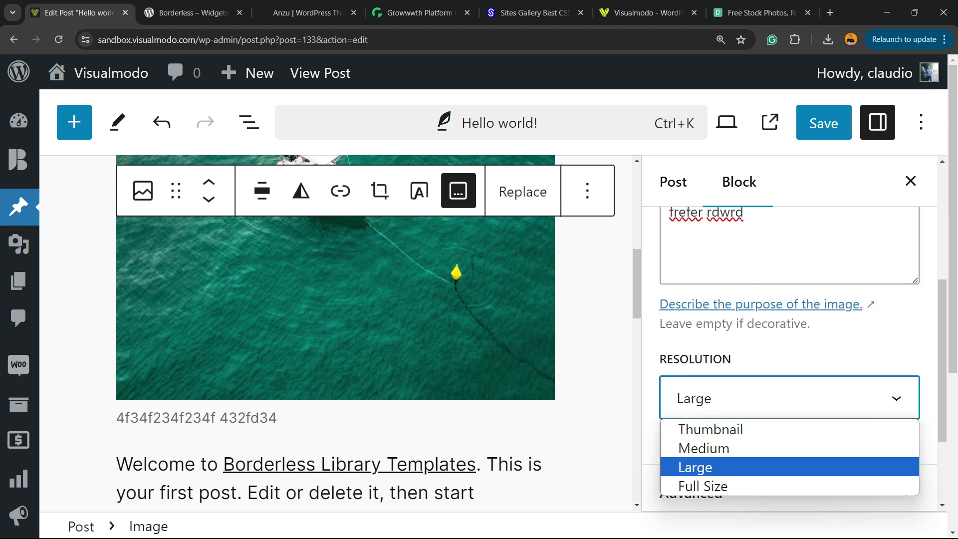
{"action": "key", "text": "Up"}
{"action": "key", "text": "Up"}
{"action": "key", "text": "Return"}
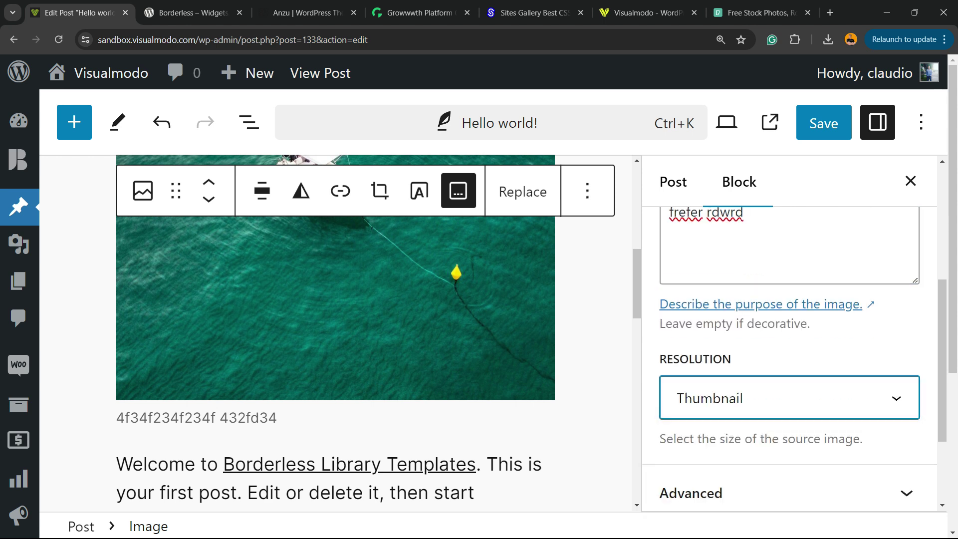
{"action": "key", "text": "alt+Down"}
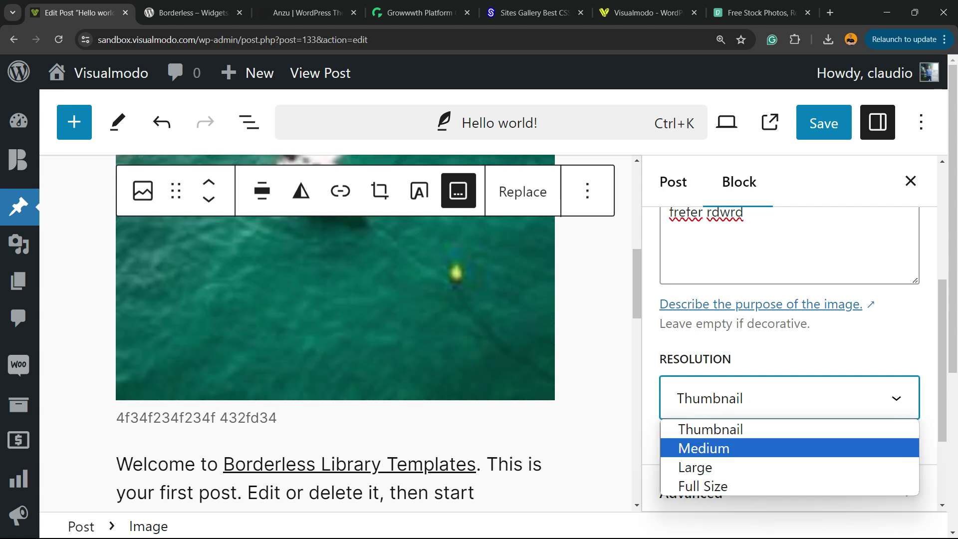
{"action": "key", "text": "Down"}
{"action": "key", "text": "Return"}
Step the resolution through Large to Full Size and peek at the Advanced block settings.
{"action": "key", "text": "alt+Down"}
{"action": "key", "text": "Down"}
{"action": "key", "text": "Return"}
{"action": "key", "text": "alt+Down"}
{"action": "key", "text": "Down"}
{"action": "key", "text": "Return"}
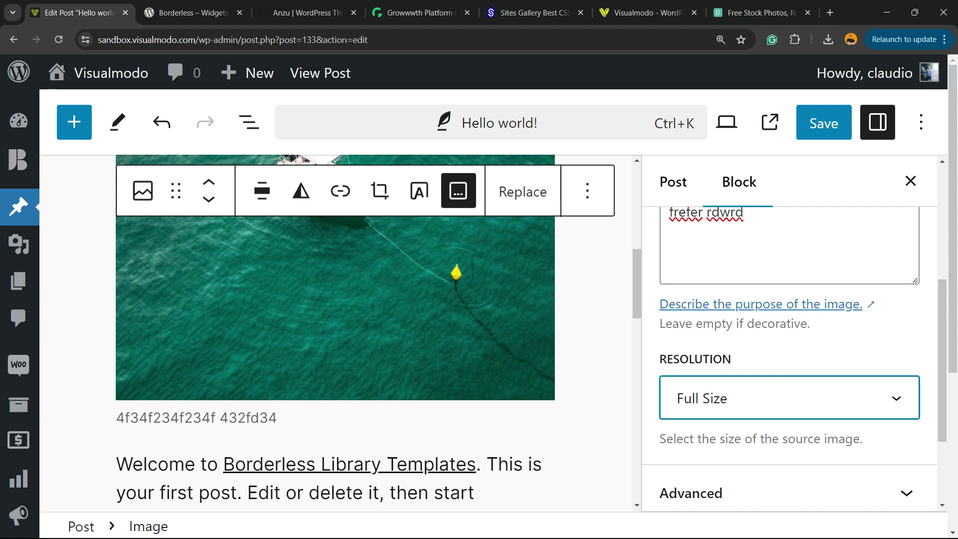
{"action": "scroll", "coordinate": [789, 338], "scroll_direction": "down", "scroll_amount": 2}
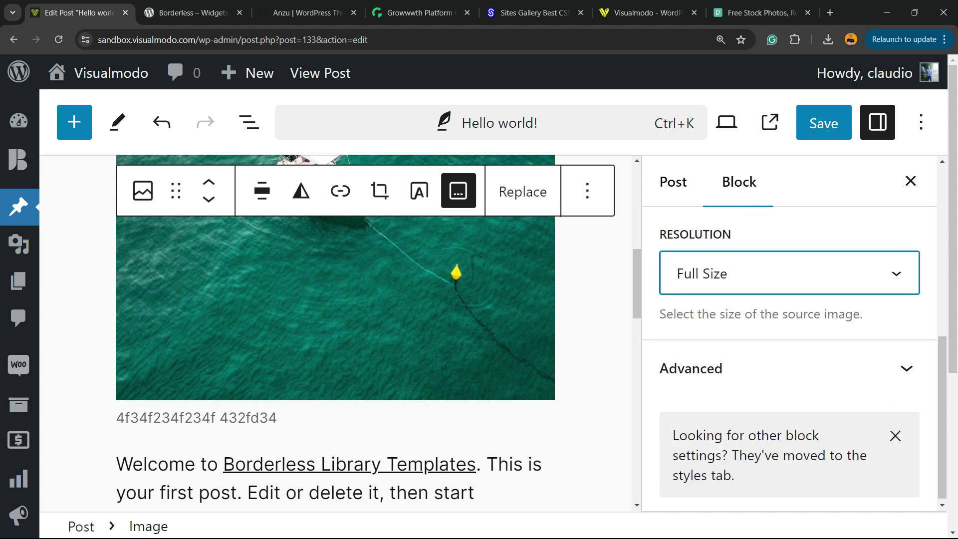
{"action": "key", "text": "shift+Tab"}
{"action": "key", "text": "Tab"}
{"action": "key", "text": "Tab"}
{"action": "key", "text": "Return"}
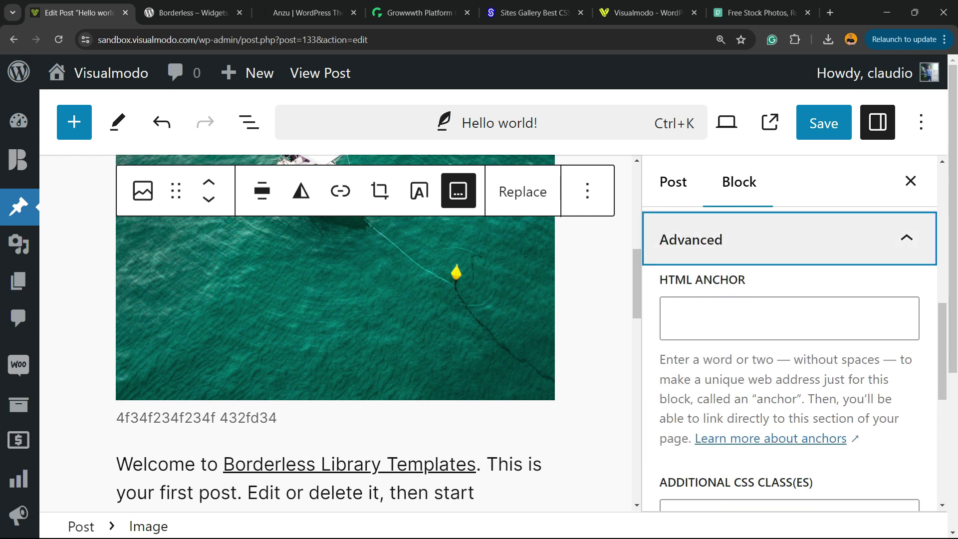
{"action": "scroll", "coordinate": [790, 359], "scroll_direction": "down", "scroll_amount": 2}
{"action": "scroll", "coordinate": [790, 359], "scroll_direction": "down", "scroll_amount": 1}
{"action": "scroll", "coordinate": [790, 360], "scroll_direction": "down", "scroll_amount": 2}
{"action": "scroll", "coordinate": [790, 359], "scroll_direction": "up", "scroll_amount": 3}
{"action": "scroll", "coordinate": [790, 360], "scroll_direction": "down", "scroll_amount": 5}
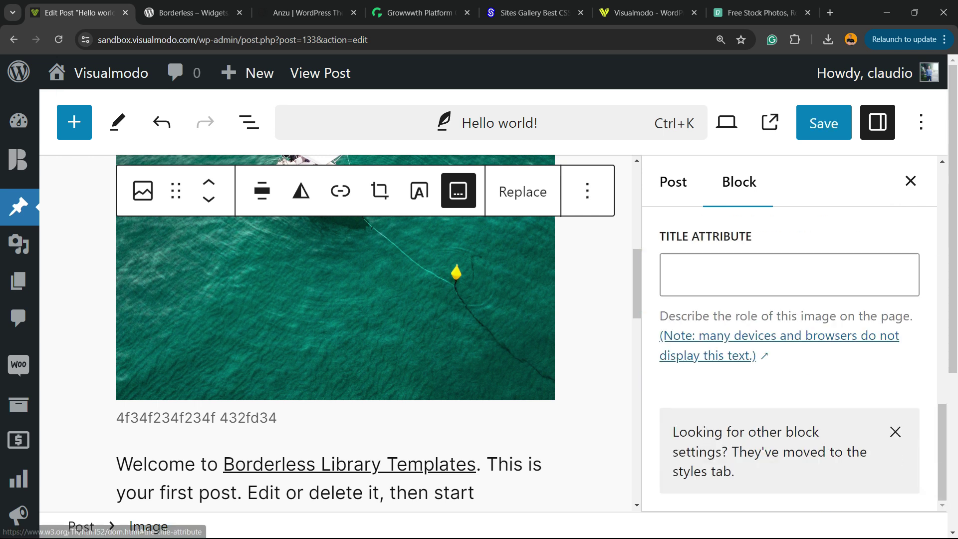
{"action": "scroll", "coordinate": [791, 359], "scroll_direction": "down", "scroll_amount": 2}
{"action": "scroll", "coordinate": [790, 360], "scroll_direction": "up", "scroll_amount": 3}
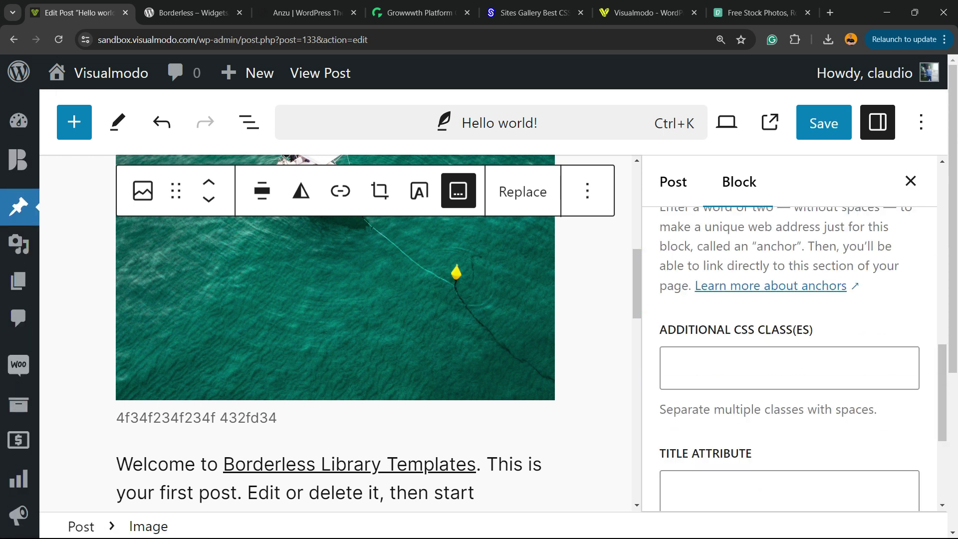
{"action": "scroll", "coordinate": [790, 360], "scroll_direction": "up", "scroll_amount": 2}
{"action": "scroll", "coordinate": [790, 360], "scroll_direction": "up", "scroll_amount": 2}
{"action": "key", "text": "Return"}
{"action": "scroll", "coordinate": [790, 337], "scroll_direction": "up", "scroll_amount": 5}
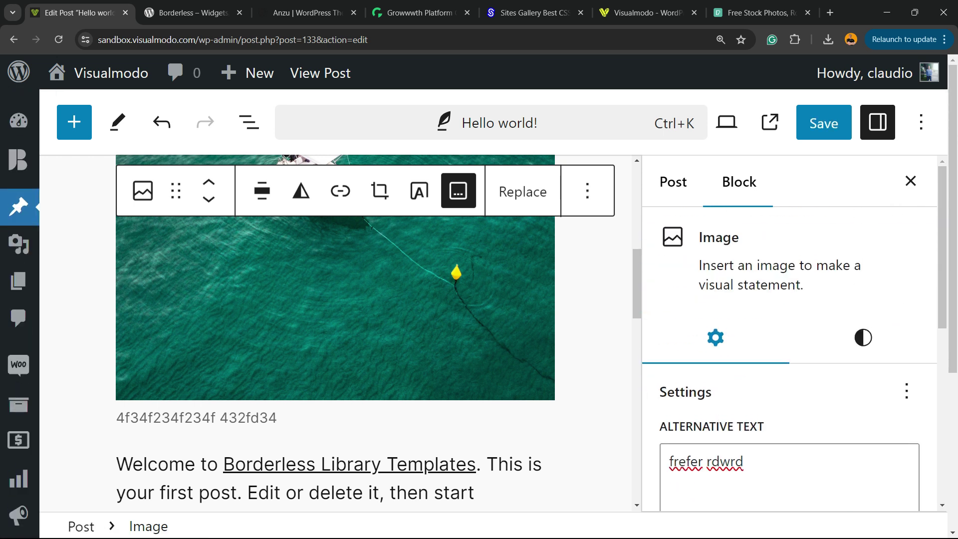
{"action": "key", "text": "ctrl+minus"}
{"action": "key", "text": "ctrl+minus"}
{"action": "key", "text": "ctrl+minus"}
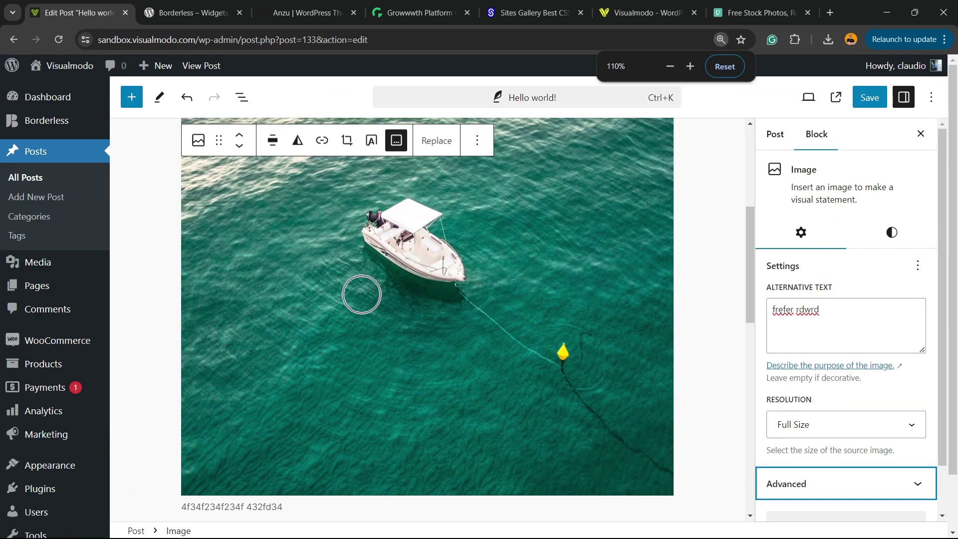
{"action": "scroll", "coordinate": [361, 295], "scroll_direction": "up", "scroll_amount": 3}
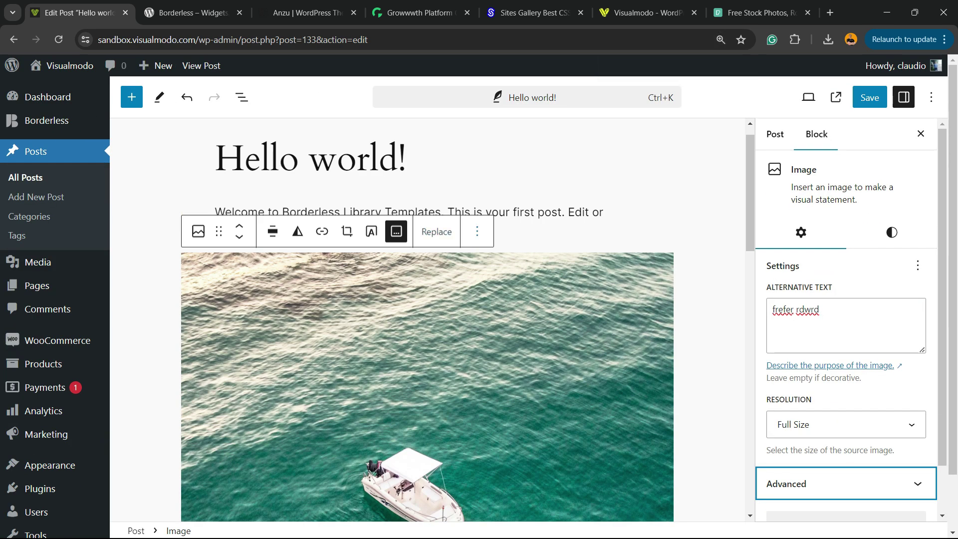
Delete the boat image block from the post via the block options menu.
{"action": "left_click", "coordinate": [477, 231]}
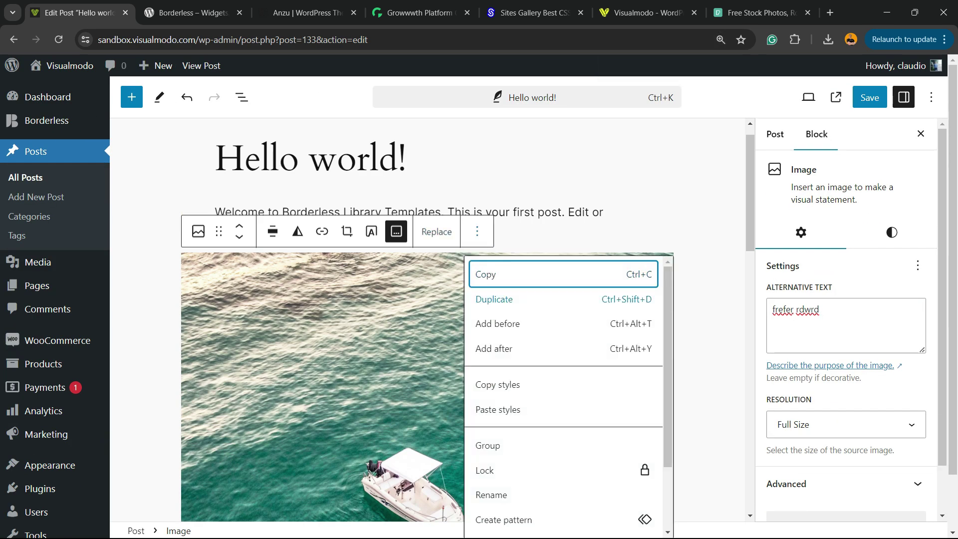
{"action": "scroll", "coordinate": [524, 359], "scroll_direction": "down", "scroll_amount": 2}
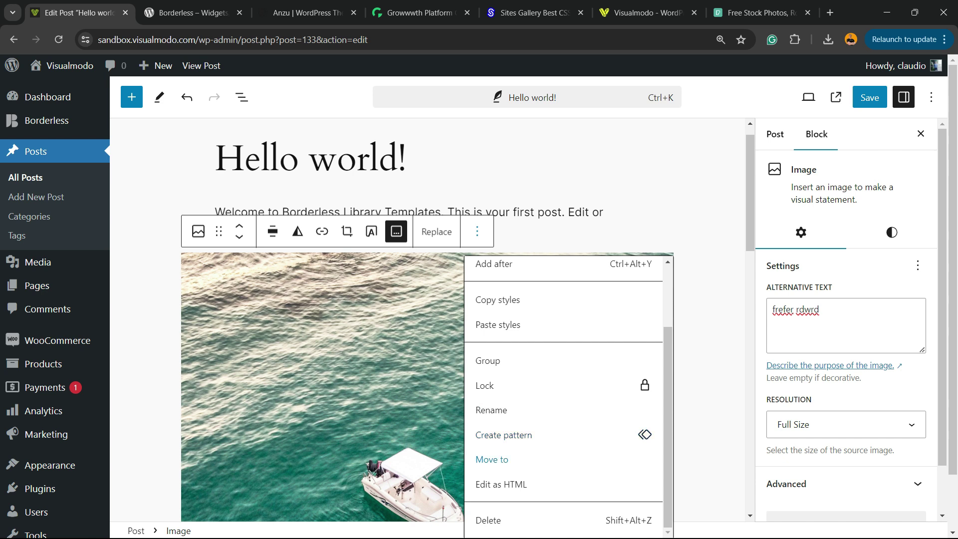
{"action": "scroll", "coordinate": [517, 479], "scroll_direction": "down", "scroll_amount": 2}
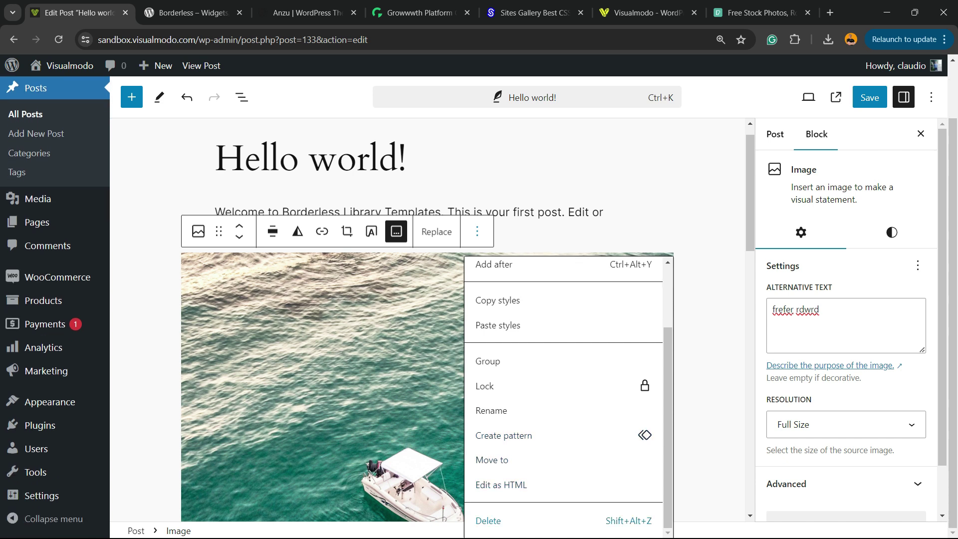
{"action": "left_click", "coordinate": [488, 521]}
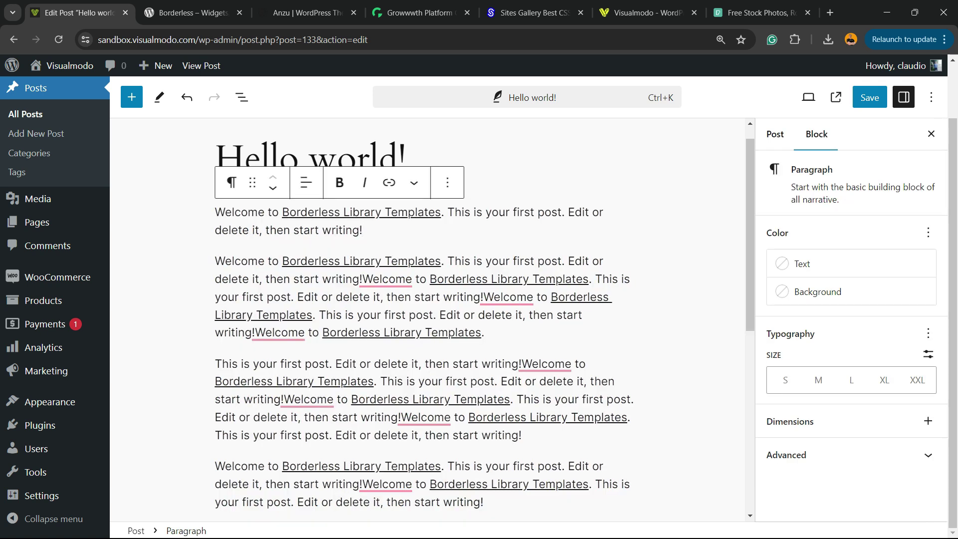
Insert a fresh Image block after the first paragraph and open the Media Library picker.
{"action": "key", "text": "Return"}
{"action": "left_click", "coordinate": [632, 284]}
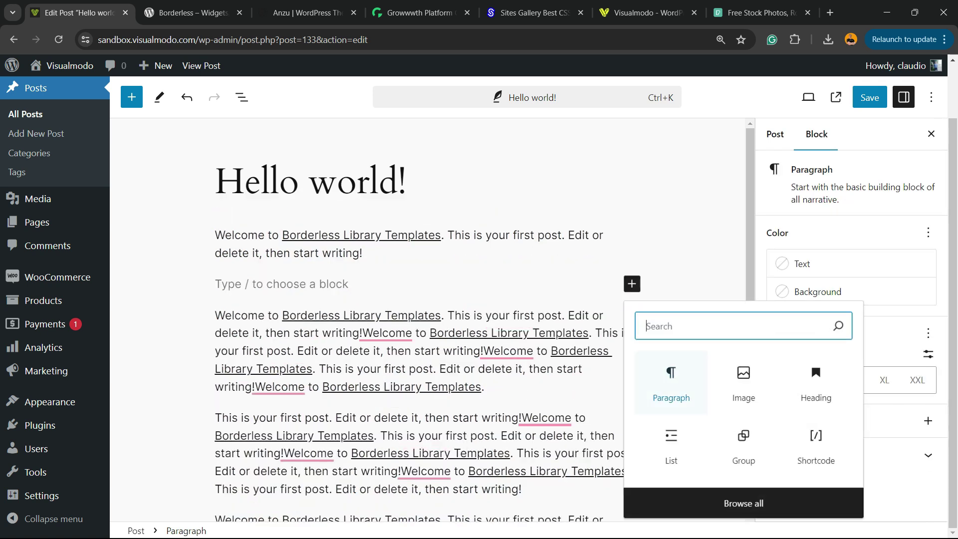
{"action": "left_click", "coordinate": [743, 382]}
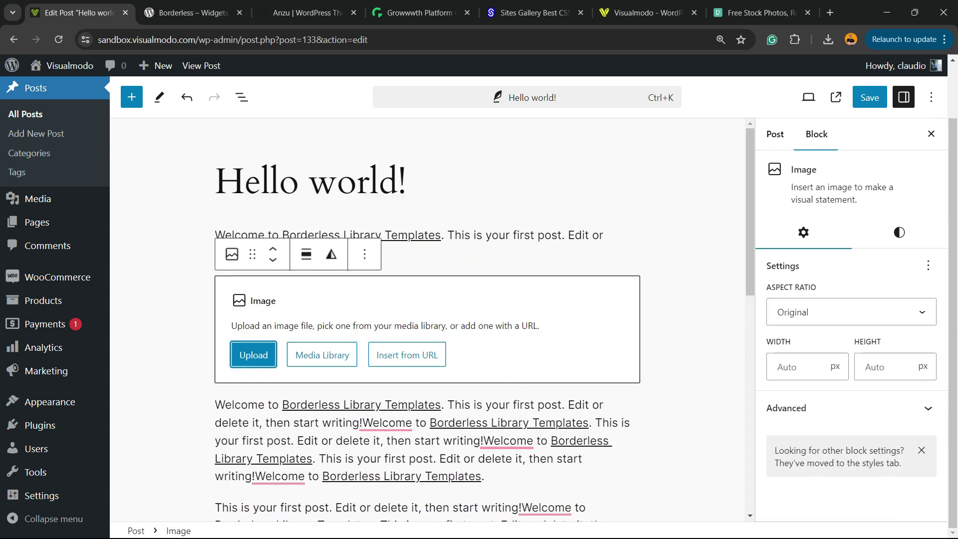
{"action": "left_click", "coordinate": [255, 352]}
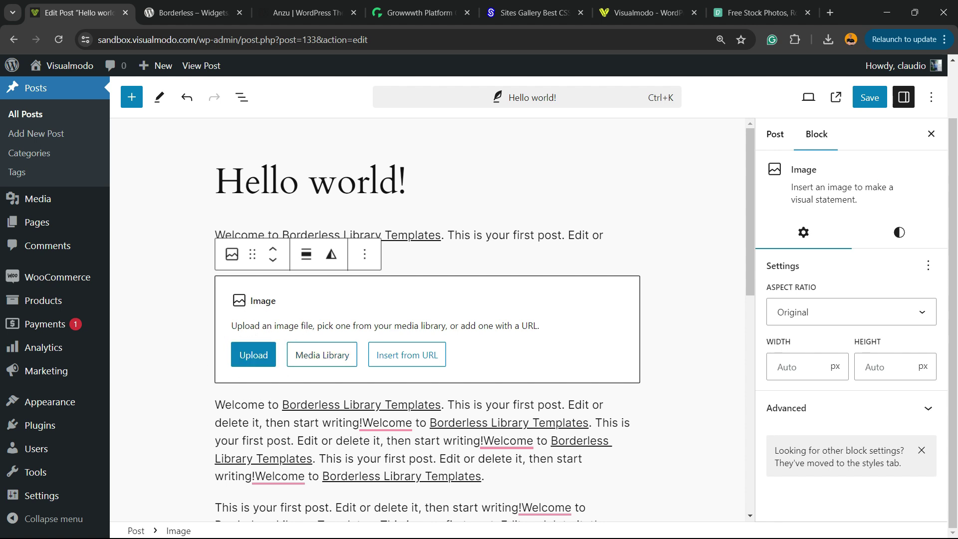
{"action": "left_click", "coordinate": [308, 355]}
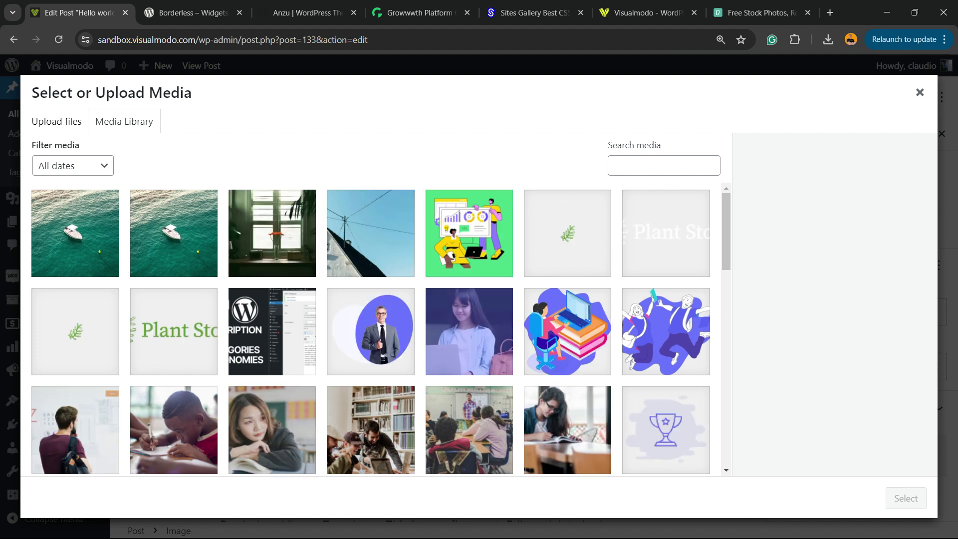
Select the house-against-blue-sky photo in the Media Library and insert it into the image block.
{"action": "left_click", "coordinate": [371, 233]}
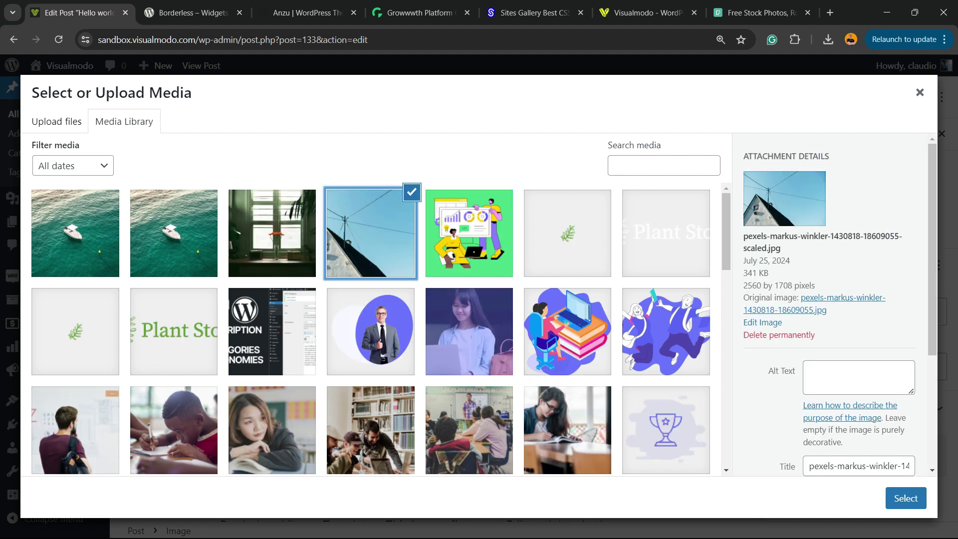
{"action": "key", "text": "Left"}
{"action": "key", "text": "Right"}
{"action": "left_click", "coordinate": [906, 499]}
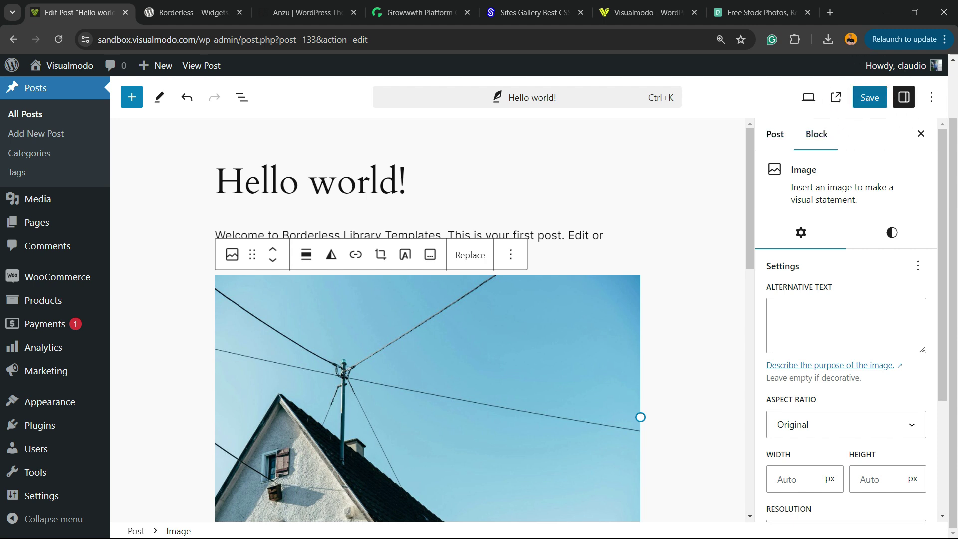
Save the updated Hello world! post with the house photo.
{"action": "left_click", "coordinate": [870, 97]}
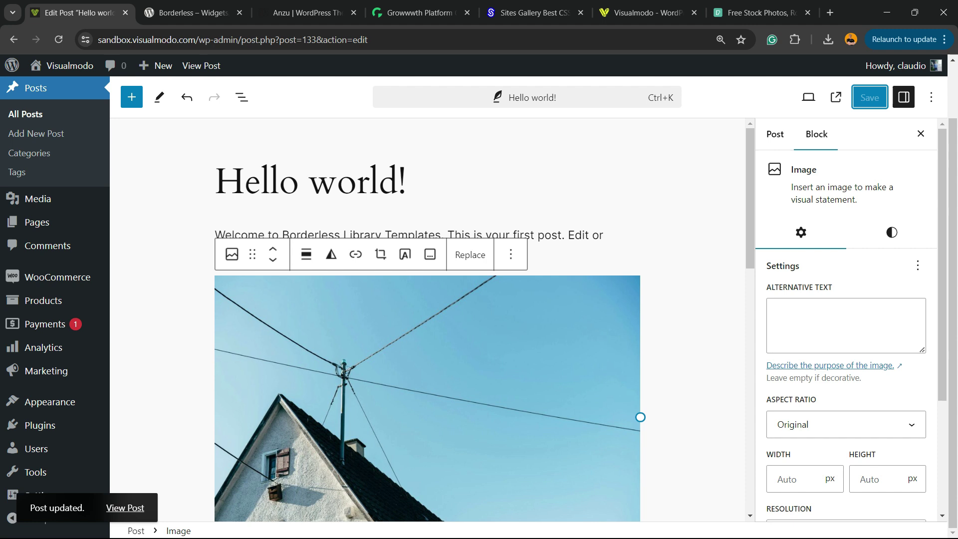
{"action": "scroll", "coordinate": [56, 299], "scroll_direction": "up", "scroll_amount": 2}
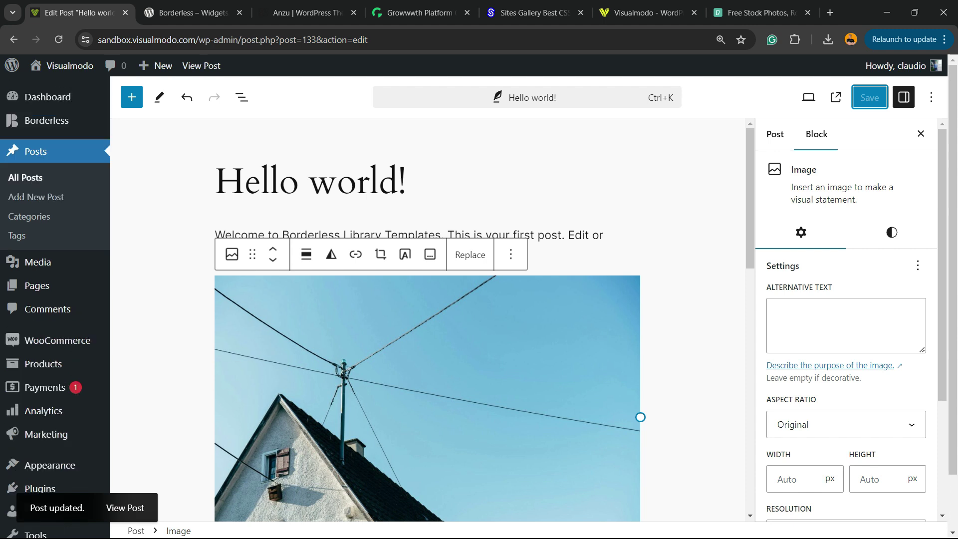
{"action": "left_click", "coordinate": [125, 507]}
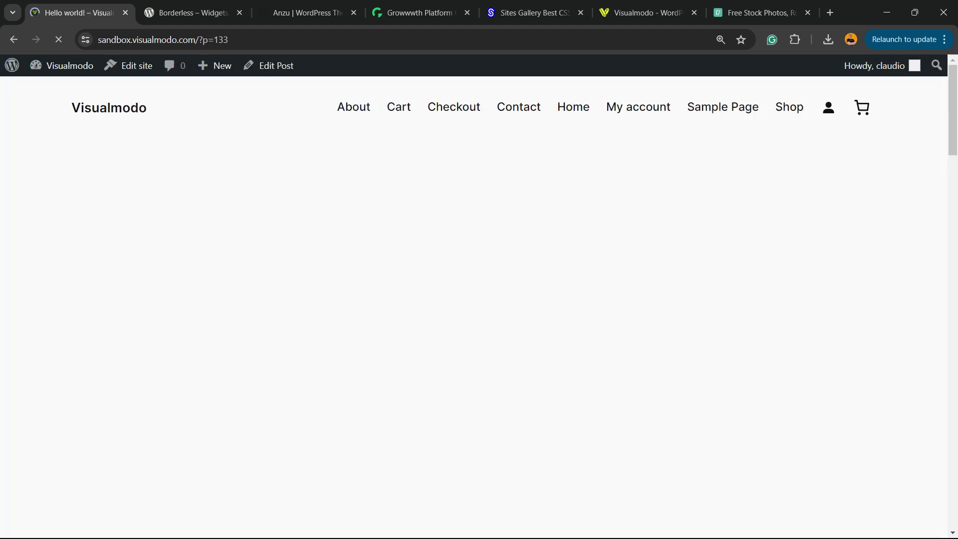
{"action": "scroll", "coordinate": [474, 308], "scroll_direction": "down", "scroll_amount": 5}
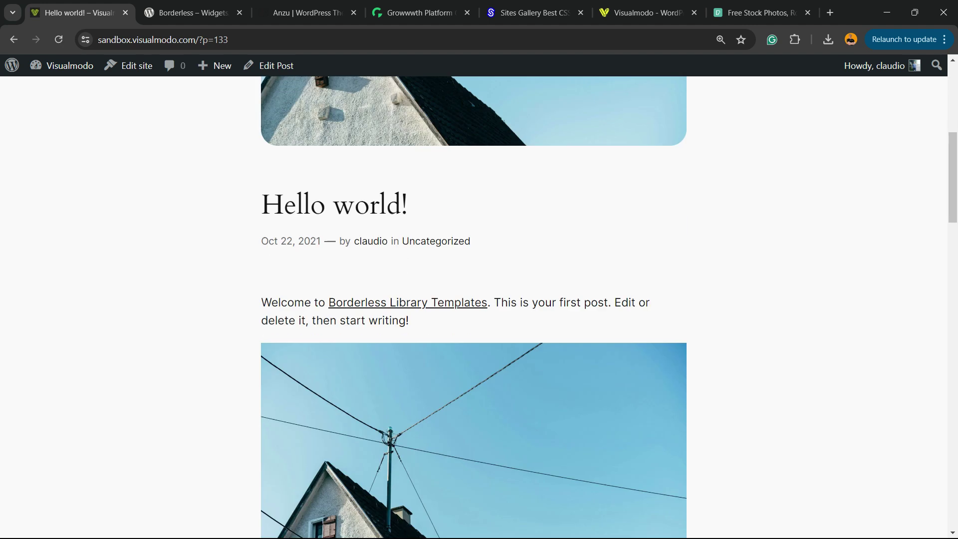
{"action": "scroll", "coordinate": [474, 307], "scroll_direction": "down", "scroll_amount": 1}
{"action": "scroll", "coordinate": [474, 307], "scroll_direction": "down", "scroll_amount": 4}
{"action": "scroll", "coordinate": [474, 307], "scroll_direction": "down", "scroll_amount": 1}
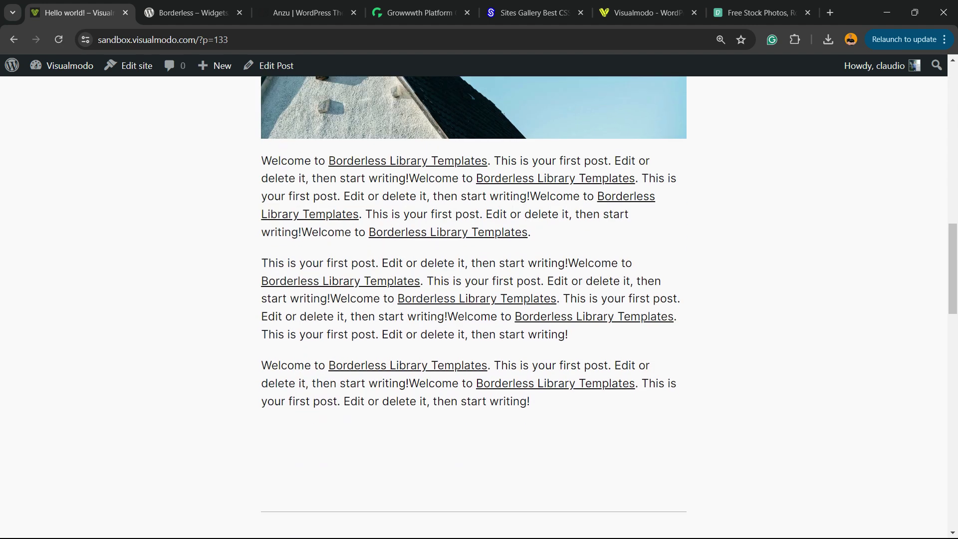
{"action": "scroll", "coordinate": [474, 308], "scroll_direction": "up", "scroll_amount": 4}
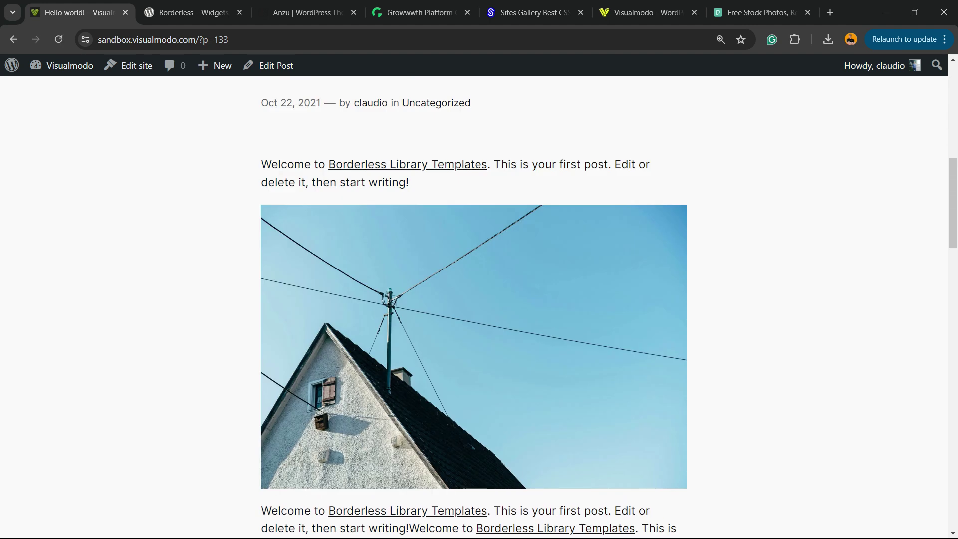
{"action": "left_click", "coordinate": [14, 39]}
{"action": "scroll", "coordinate": [474, 308], "scroll_direction": "down", "scroll_amount": 3}
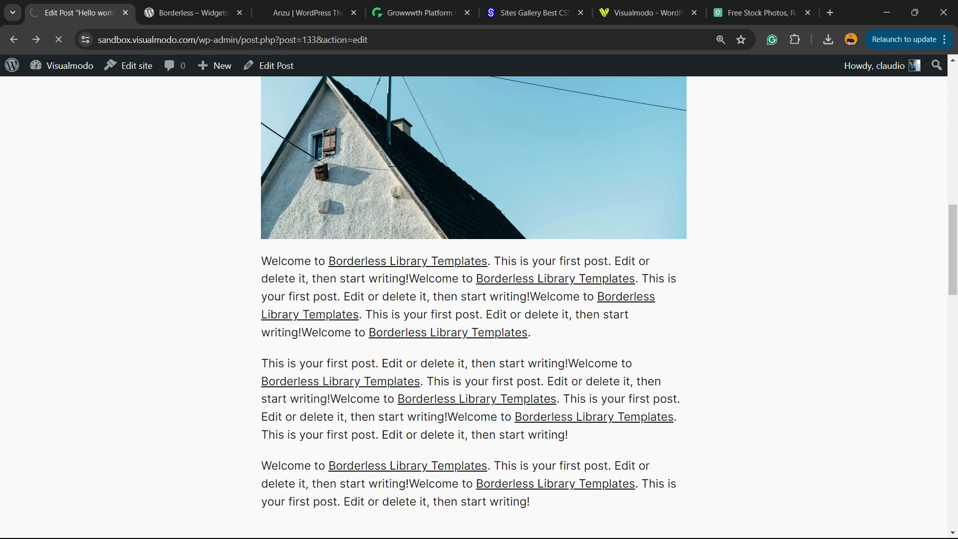
{"action": "scroll", "coordinate": [474, 308], "scroll_direction": "up", "scroll_amount": 2}
{"action": "scroll", "coordinate": [474, 308], "scroll_direction": "up", "scroll_amount": 2}
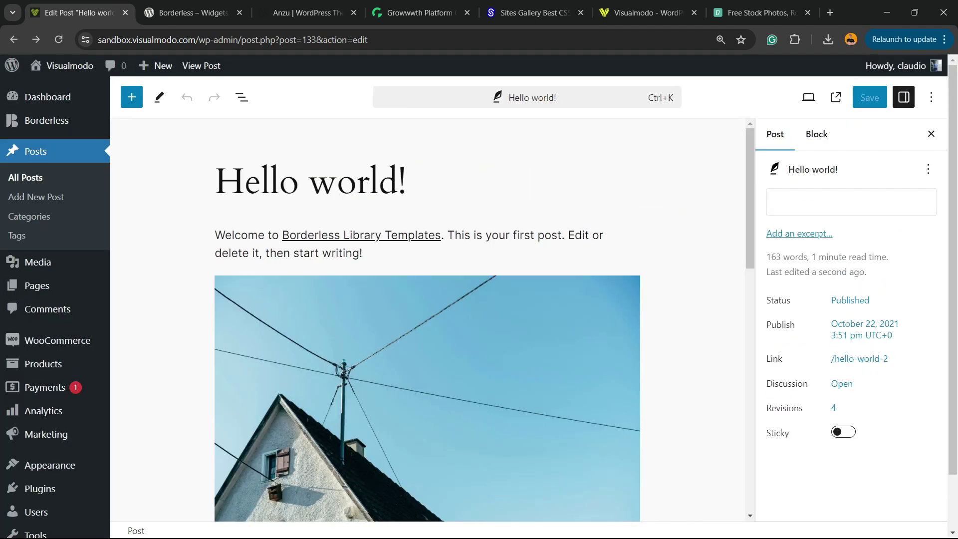
{"action": "scroll", "coordinate": [428, 322], "scroll_direction": "down", "scroll_amount": 2}
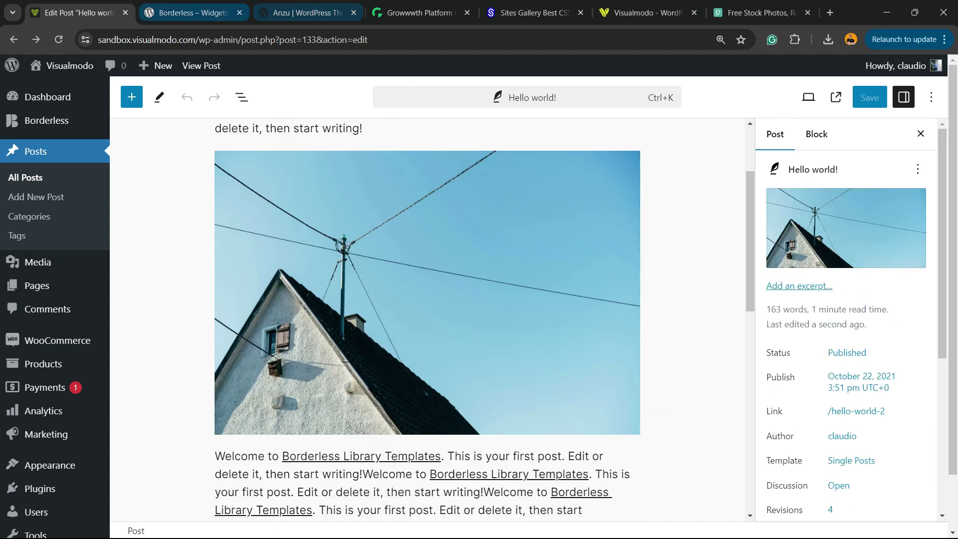
{"action": "left_click", "coordinate": [193, 12]}
{"action": "scroll", "coordinate": [480, 299], "scroll_direction": "down", "scroll_amount": 2}
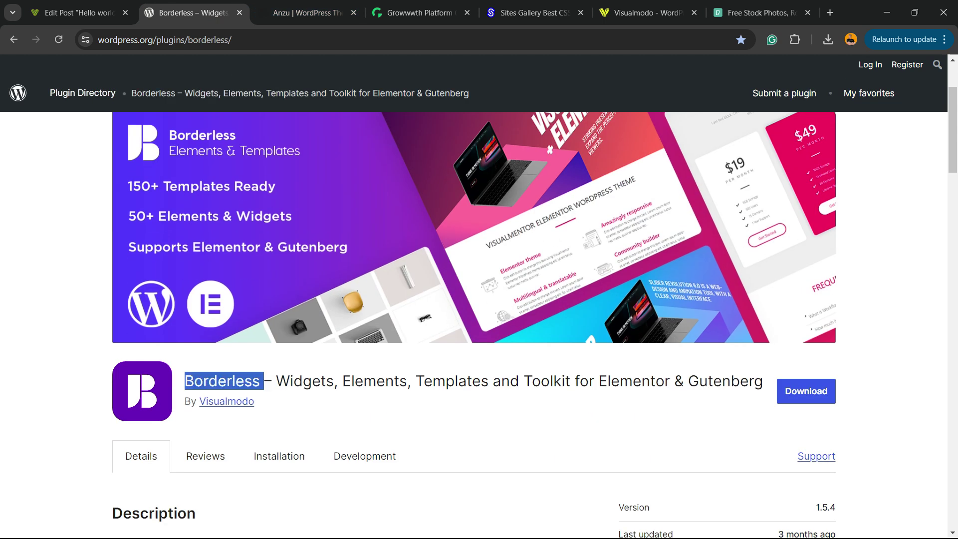
Select the Borderless plugin title, then browse the Anzu, Growwwth and Sites Gallery sites in turn.
{"action": "left_click_drag", "start_coordinate": [185, 381], "coordinate": [763, 381]}
{"action": "left_click_drag", "start_coordinate": [185, 381], "coordinate": [764, 381]}
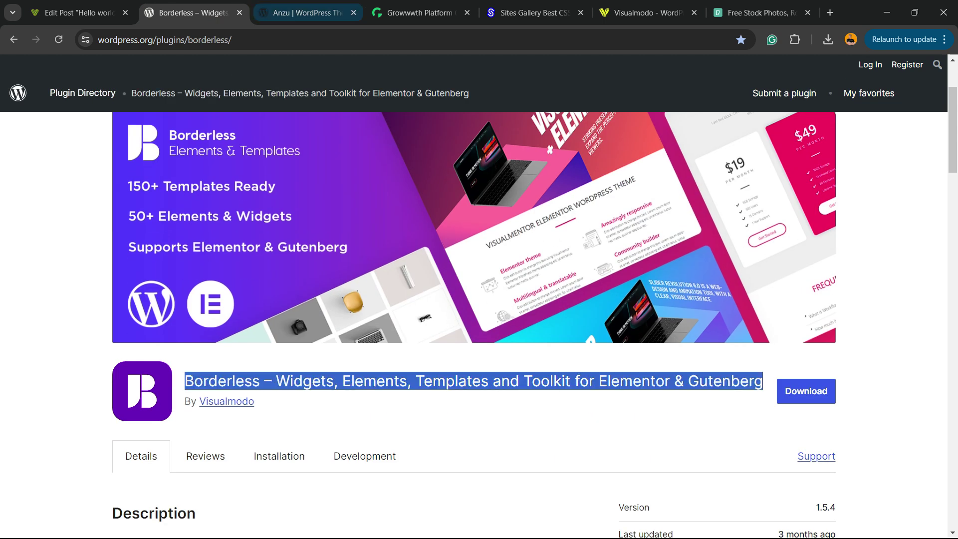
{"action": "left_click", "coordinate": [308, 12]}
{"action": "scroll", "coordinate": [480, 300], "scroll_direction": "down", "scroll_amount": 2}
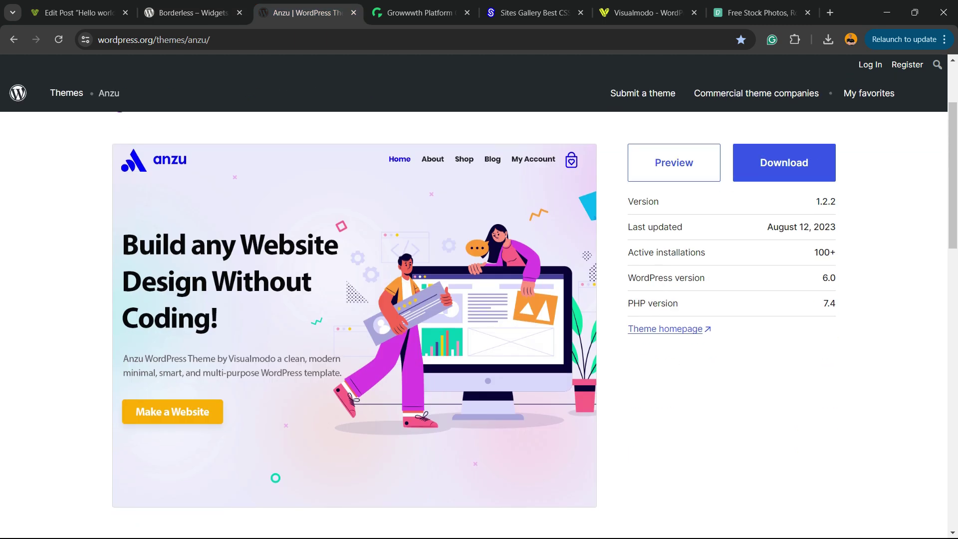
{"action": "scroll", "coordinate": [480, 300], "scroll_direction": "down", "scroll_amount": 3}
{"action": "scroll", "coordinate": [480, 299], "scroll_direction": "down", "scroll_amount": 2}
{"action": "scroll", "coordinate": [479, 299], "scroll_direction": "down", "scroll_amount": 1}
{"action": "scroll", "coordinate": [479, 299], "scroll_direction": "down", "scroll_amount": 2}
{"action": "left_click", "coordinate": [419, 12]}
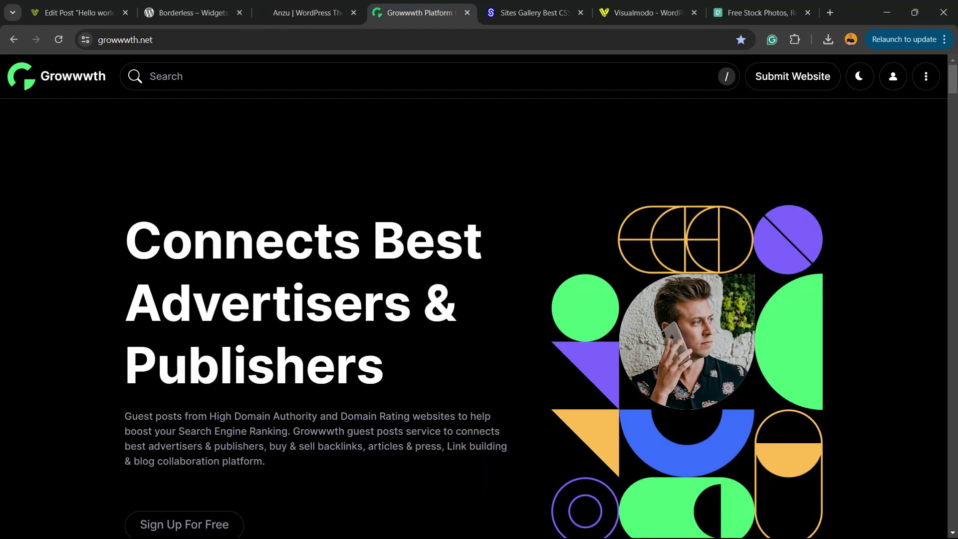
{"action": "scroll", "coordinate": [479, 320], "scroll_direction": "down", "scroll_amount": 3}
{"action": "scroll", "coordinate": [479, 319], "scroll_direction": "down", "scroll_amount": 3}
{"action": "scroll", "coordinate": [479, 320], "scroll_direction": "down", "scroll_amount": 2}
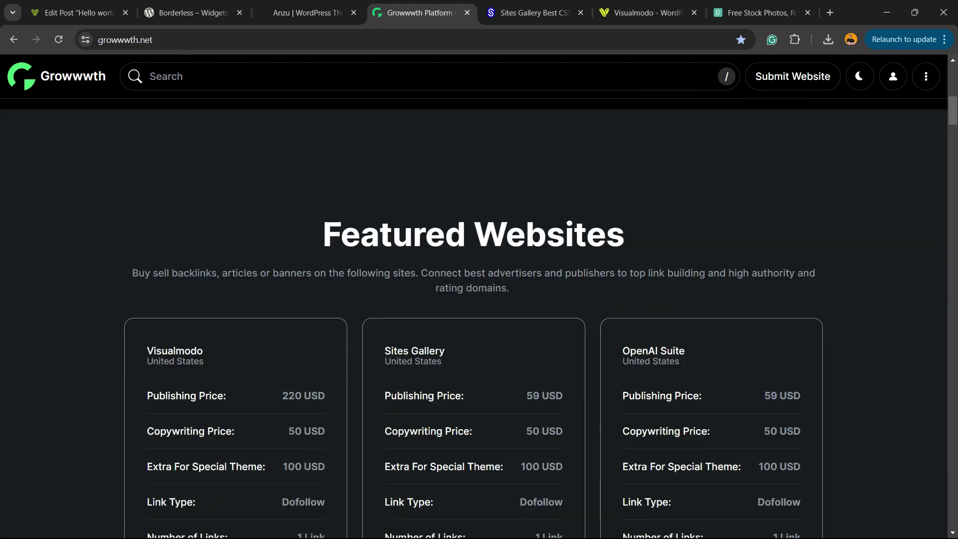
{"action": "scroll", "coordinate": [480, 320], "scroll_direction": "down", "scroll_amount": 4}
{"action": "scroll", "coordinate": [479, 319], "scroll_direction": "down", "scroll_amount": 2}
{"action": "scroll", "coordinate": [479, 319], "scroll_direction": "down", "scroll_amount": 2}
{"action": "scroll", "coordinate": [479, 319], "scroll_direction": "down", "scroll_amount": 5}
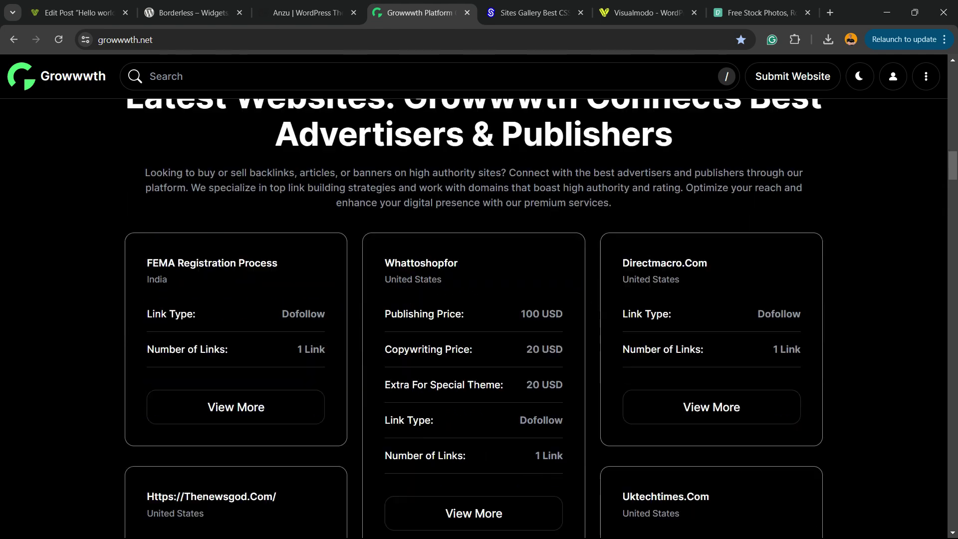
{"action": "scroll", "coordinate": [480, 319], "scroll_direction": "down", "scroll_amount": 3}
{"action": "scroll", "coordinate": [480, 319], "scroll_direction": "down", "scroll_amount": 1}
{"action": "scroll", "coordinate": [479, 320], "scroll_direction": "down", "scroll_amount": 6}
{"action": "scroll", "coordinate": [480, 319], "scroll_direction": "down", "scroll_amount": 4}
{"action": "scroll", "coordinate": [479, 319], "scroll_direction": "down", "scroll_amount": 2}
{"action": "left_click", "coordinate": [532, 13]}
{"action": "scroll", "coordinate": [479, 319], "scroll_direction": "down", "scroll_amount": 2}
{"action": "scroll", "coordinate": [479, 319], "scroll_direction": "down", "scroll_amount": 2}
{"action": "scroll", "coordinate": [479, 319], "scroll_direction": "down", "scroll_amount": 1}
{"action": "scroll", "coordinate": [480, 319], "scroll_direction": "down", "scroll_amount": 3}
{"action": "scroll", "coordinate": [479, 319], "scroll_direction": "down", "scroll_amount": 5}
{"action": "scroll", "coordinate": [479, 320], "scroll_direction": "down", "scroll_amount": 2}
{"action": "scroll", "coordinate": [480, 319], "scroll_direction": "down", "scroll_amount": 3}
{"action": "scroll", "coordinate": [479, 319], "scroll_direction": "down", "scroll_amount": 5}
{"action": "scroll", "coordinate": [479, 319], "scroll_direction": "down", "scroll_amount": 1}
{"action": "scroll", "coordinate": [479, 320], "scroll_direction": "down", "scroll_amount": 3}
{"action": "scroll", "coordinate": [480, 319], "scroll_direction": "down", "scroll_amount": 5}
{"action": "scroll", "coordinate": [480, 319], "scroll_direction": "down", "scroll_amount": 2}
{"action": "scroll", "coordinate": [479, 319], "scroll_direction": "down", "scroll_amount": 3}
Switch to the Visualmodo homepage and go to the Borderless plugin product page.
{"action": "left_click", "coordinate": [643, 13]}
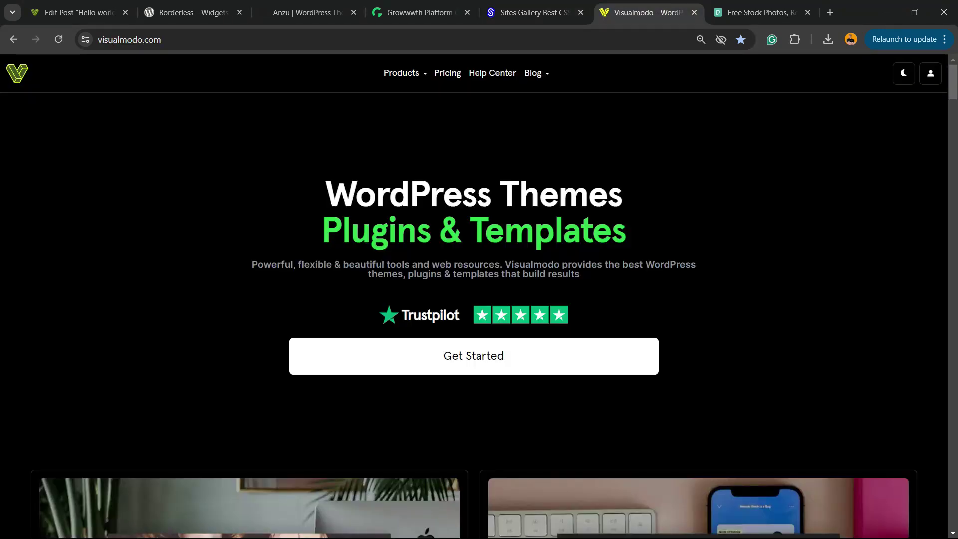
{"action": "scroll", "coordinate": [480, 315], "scroll_direction": "down", "scroll_amount": 3}
{"action": "scroll", "coordinate": [479, 314], "scroll_direction": "down", "scroll_amount": 2}
{"action": "scroll", "coordinate": [480, 315], "scroll_direction": "down", "scroll_amount": 2}
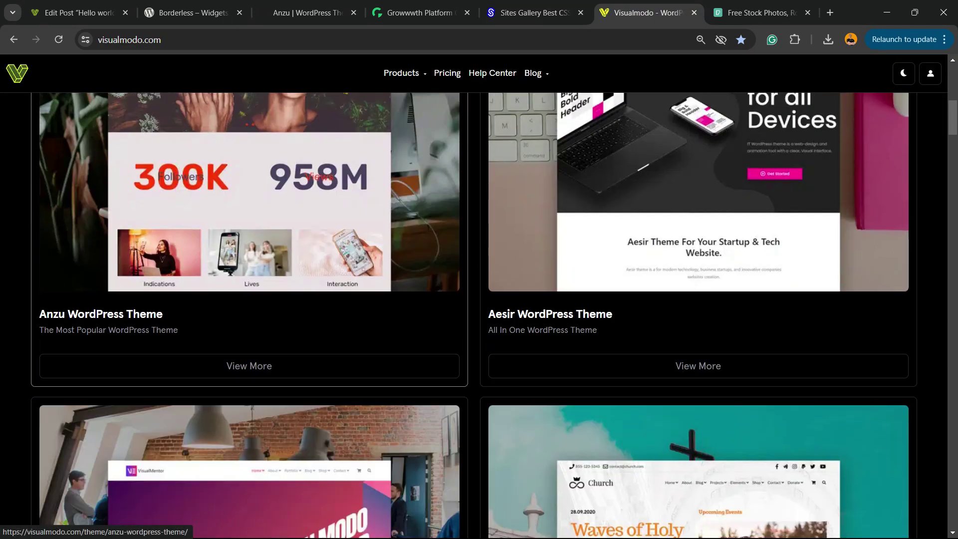
{"action": "scroll", "coordinate": [479, 314], "scroll_direction": "down", "scroll_amount": 3}
{"action": "mouse_move", "coordinate": [404, 73]}
{"action": "left_click", "coordinate": [420, 182]}
{"action": "scroll", "coordinate": [479, 314], "scroll_direction": "down", "scroll_amount": 3}
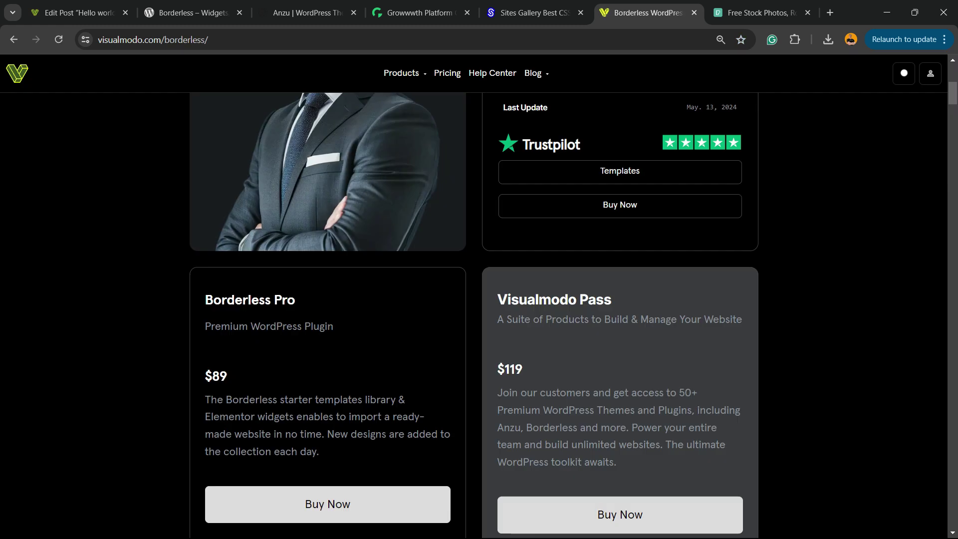
{"action": "scroll", "coordinate": [479, 315], "scroll_direction": "down", "scroll_amount": 2}
{"action": "scroll", "coordinate": [479, 315], "scroll_direction": "down", "scroll_amount": 3}
{"action": "scroll", "coordinate": [479, 314], "scroll_direction": "down", "scroll_amount": 3}
{"action": "scroll", "coordinate": [479, 315], "scroll_direction": "down", "scroll_amount": 3}
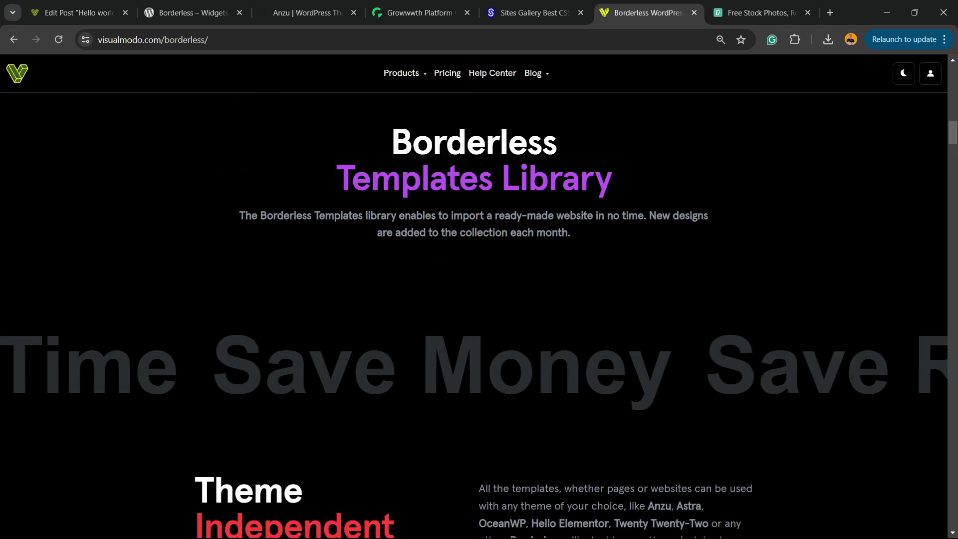
{"action": "scroll", "coordinate": [479, 315], "scroll_direction": "down", "scroll_amount": 3}
{"action": "scroll", "coordinate": [283, 225], "scroll_direction": "down", "scroll_amount": 3}
{"action": "scroll", "coordinate": [284, 224], "scroll_direction": "down", "scroll_amount": 3}
{"action": "scroll", "coordinate": [283, 225], "scroll_direction": "down", "scroll_amount": 1}
{"action": "scroll", "coordinate": [283, 225], "scroll_direction": "down", "scroll_amount": 1}
{"action": "scroll", "coordinate": [284, 225], "scroll_direction": "down", "scroll_amount": 3}
{"action": "scroll", "coordinate": [283, 225], "scroll_direction": "down", "scroll_amount": 3}
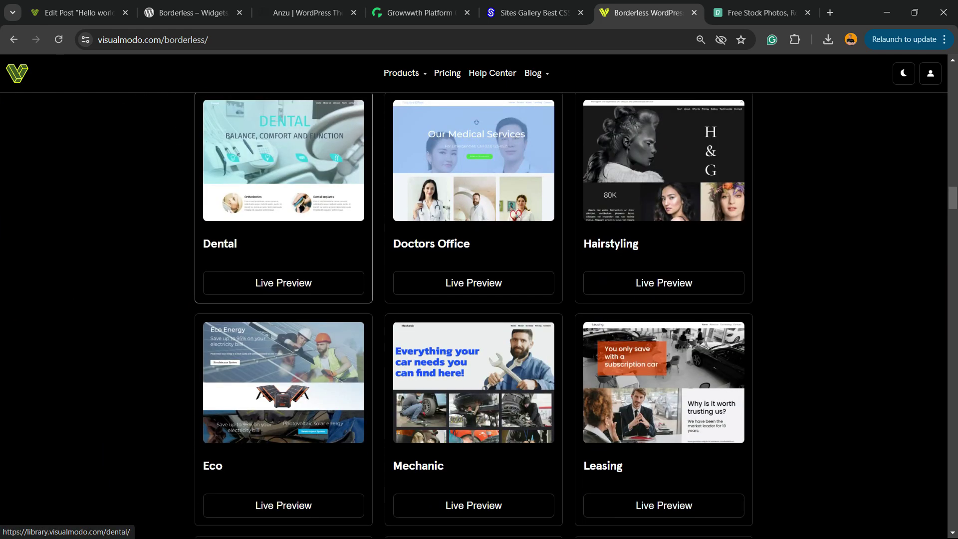
{"action": "scroll", "coordinate": [283, 225], "scroll_direction": "down", "scroll_amount": 3}
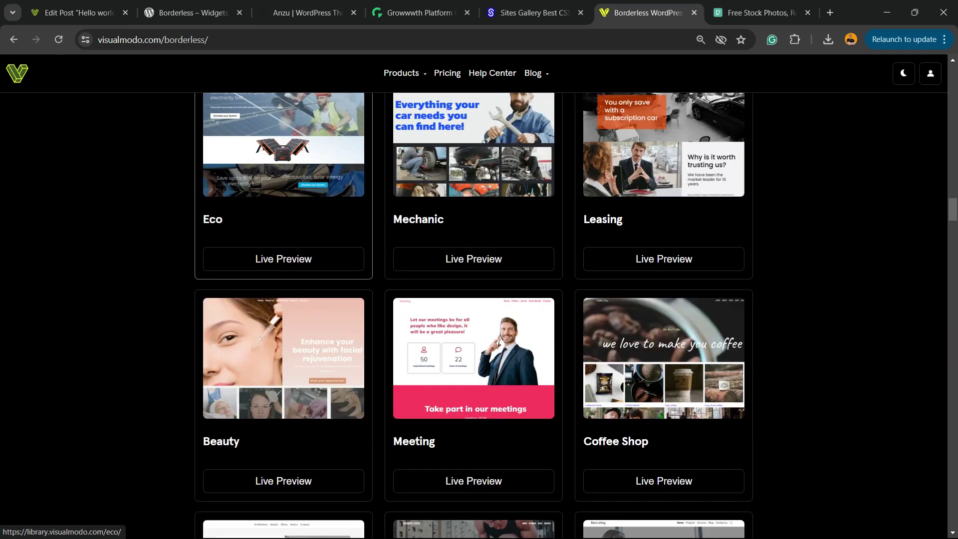
{"action": "scroll", "coordinate": [283, 225], "scroll_direction": "down", "scroll_amount": 2}
{"action": "scroll", "coordinate": [283, 224], "scroll_direction": "down", "scroll_amount": 3}
{"action": "scroll", "coordinate": [283, 226], "scroll_direction": "down", "scroll_amount": 2}
{"action": "scroll", "coordinate": [283, 225], "scroll_direction": "down", "scroll_amount": 4}
{"action": "scroll", "coordinate": [283, 225], "scroll_direction": "down", "scroll_amount": 3}
{"action": "scroll", "coordinate": [284, 226], "scroll_direction": "down", "scroll_amount": 2}
{"action": "scroll", "coordinate": [283, 225], "scroll_direction": "down", "scroll_amount": 3}
{"action": "scroll", "coordinate": [284, 225], "scroll_direction": "down", "scroll_amount": 1}
{"action": "scroll", "coordinate": [283, 224], "scroll_direction": "down", "scroll_amount": 2}
{"action": "scroll", "coordinate": [284, 225], "scroll_direction": "down", "scroll_amount": 2}
{"action": "scroll", "coordinate": [284, 225], "scroll_direction": "down", "scroll_amount": 3}
{"action": "scroll", "coordinate": [284, 225], "scroll_direction": "down", "scroll_amount": 1}
{"action": "scroll", "coordinate": [283, 225], "scroll_direction": "down", "scroll_amount": 3}
{"action": "scroll", "coordinate": [283, 224], "scroll_direction": "down", "scroll_amount": 2}
{"action": "scroll", "coordinate": [283, 224], "scroll_direction": "down", "scroll_amount": 5}
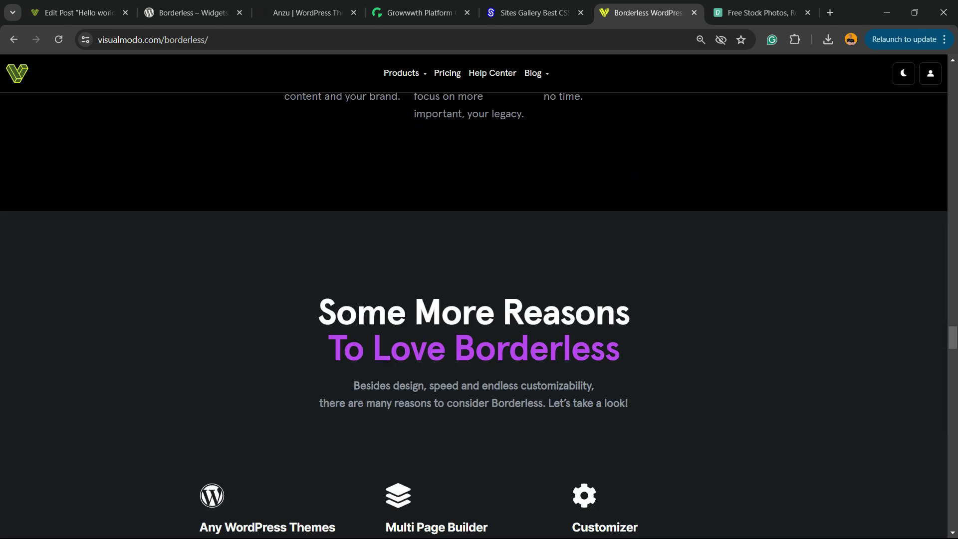
{"action": "scroll", "coordinate": [283, 225], "scroll_direction": "down", "scroll_amount": 1}
{"action": "scroll", "coordinate": [396, 242], "scroll_direction": "down", "scroll_amount": 3}
{"action": "scroll", "coordinate": [396, 241], "scroll_direction": "down", "scroll_amount": 3}
{"action": "scroll", "coordinate": [397, 242], "scroll_direction": "down", "scroll_amount": 2}
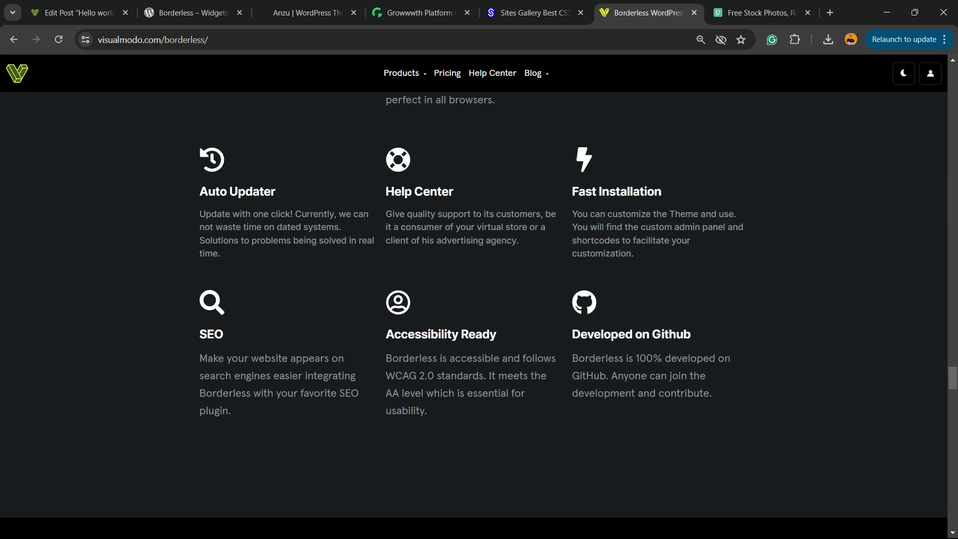